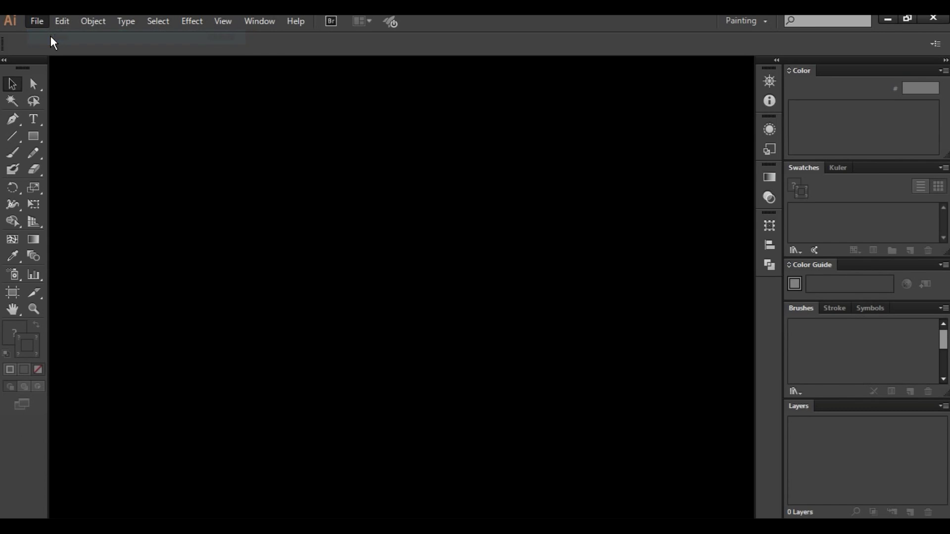
Create a new blank Letter-size (612 × 792 px) RGB document and zoom in on the page.
key(ctrl+n)
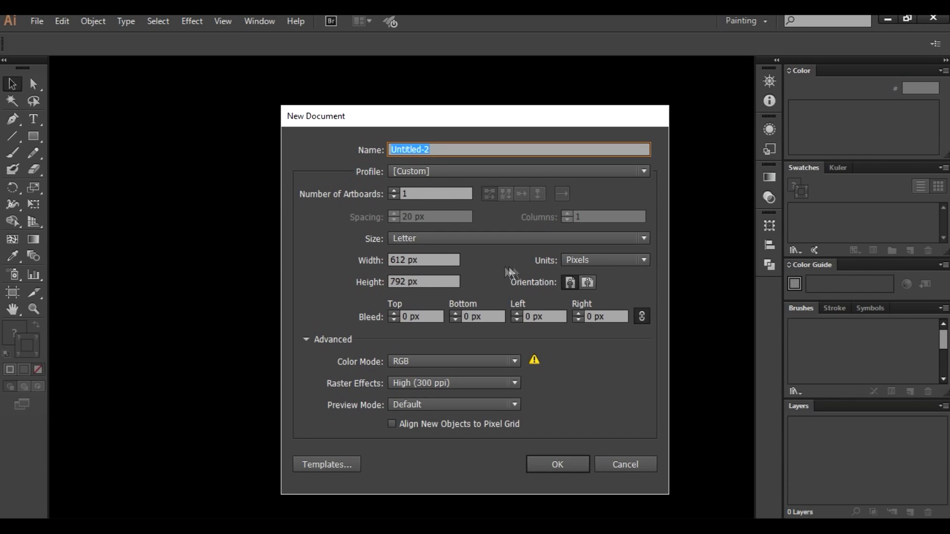
click(542, 465)
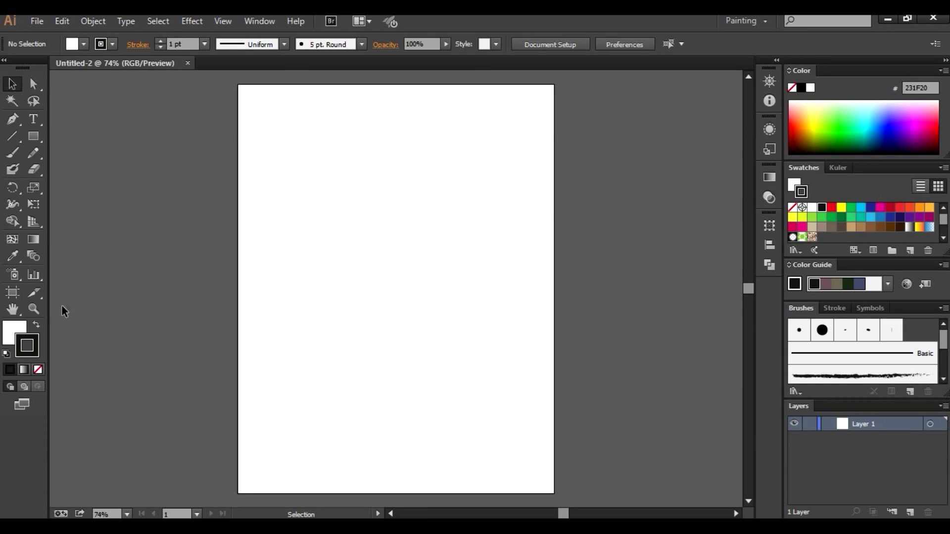
mouse_move(222, 196)
mouse_down()
mouse_move(585, 382)
mouse_move(571, 378)
mouse_up()
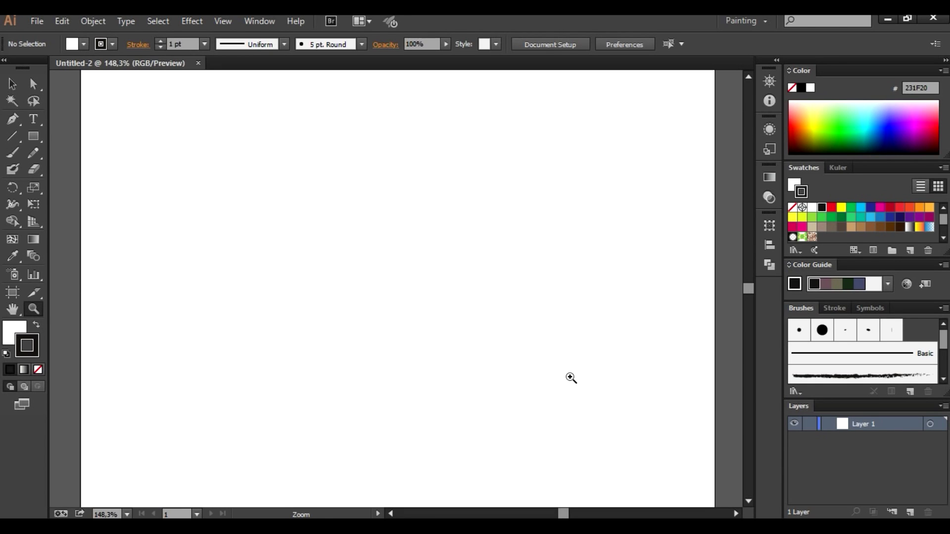
Draw a small black square with no stroke and move it toward the page centre.
click(33, 136)
click(37, 324)
click(29, 349)
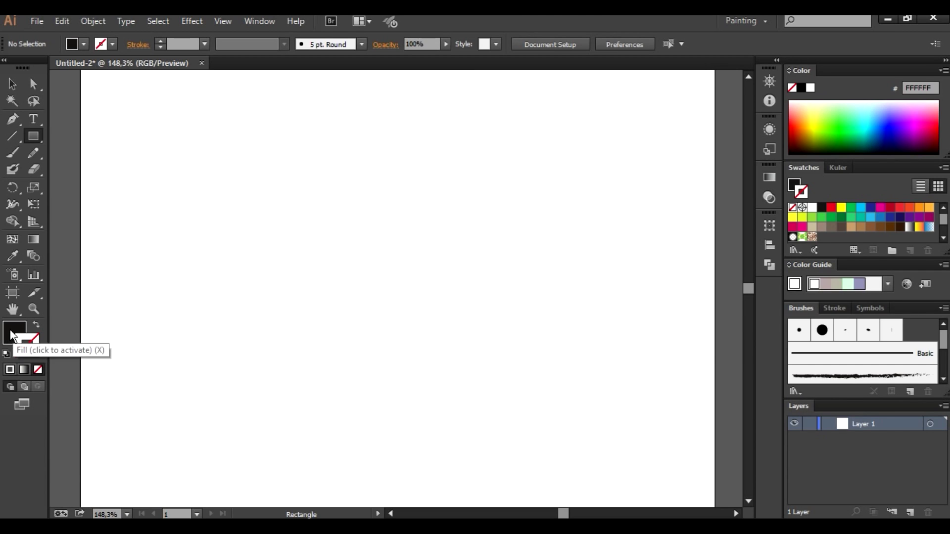
click(37, 369)
mouse_move(351, 210)
mouse_down()
mouse_move(394, 262)
mouse_move(394, 254)
mouse_up()
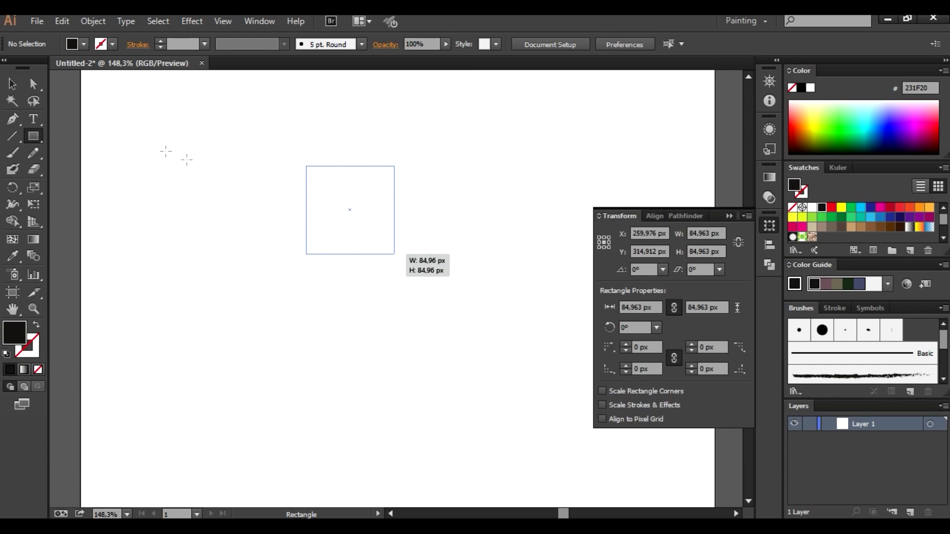
key(v)
mouse_move(344, 215)
mouse_down()
mouse_move(382, 273)
mouse_move(439, 290)
mouse_up()
key(ctrl+shift+a)
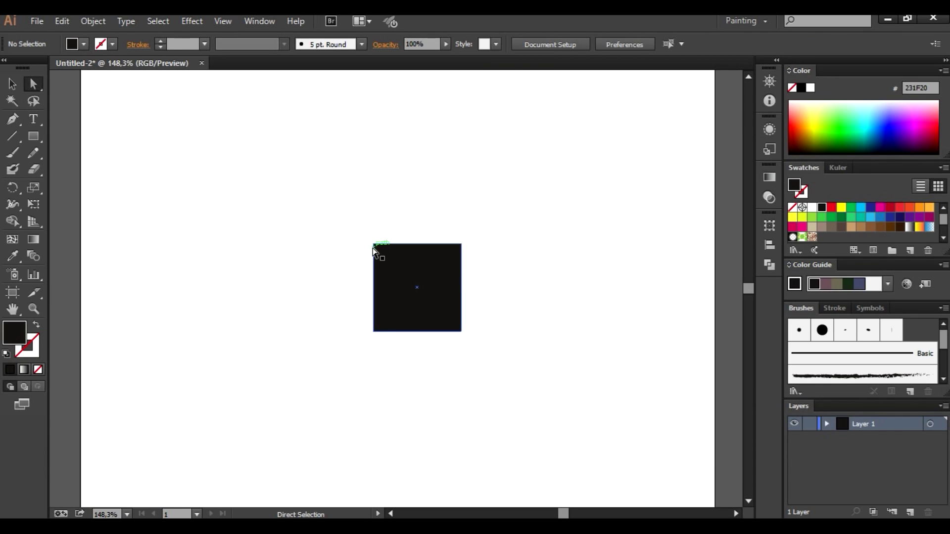
Reshape the square into a trapezoid by widening its top corners and lowering its bottom edge.
drag(372, 245, 358, 243)
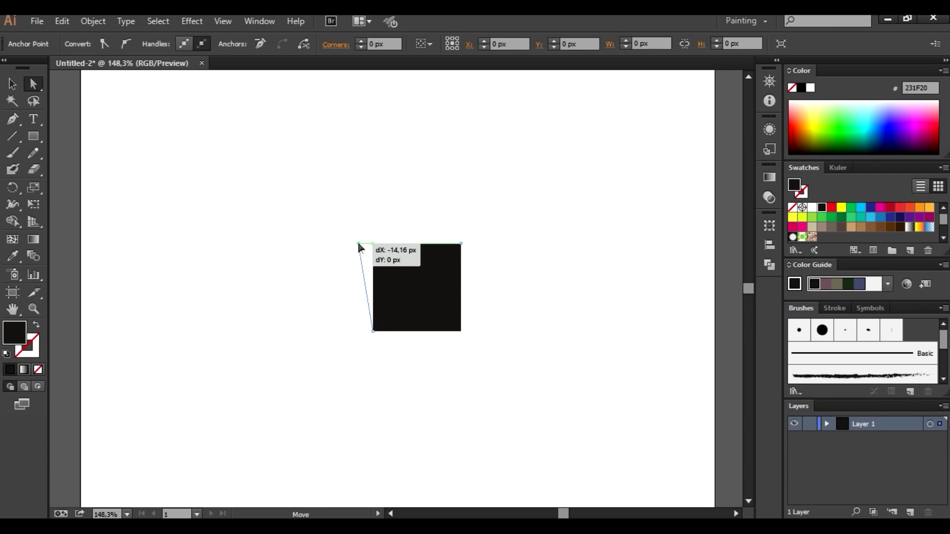
drag(461, 250, 478, 248)
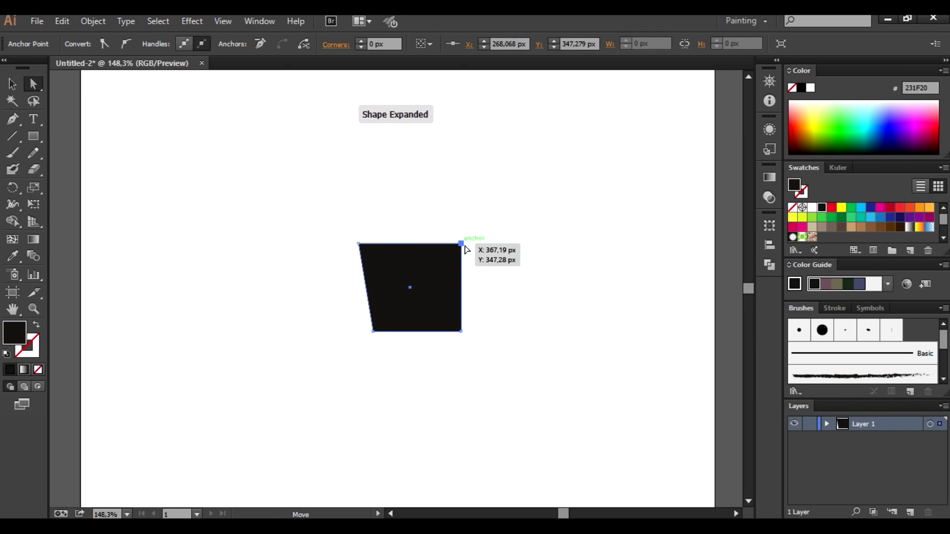
click(511, 220)
drag(333, 322, 477, 341)
click(360, 323)
mouse_move(361, 323)
mouse_down()
mouse_move(465, 346)
mouse_move(464, 323)
mouse_up()
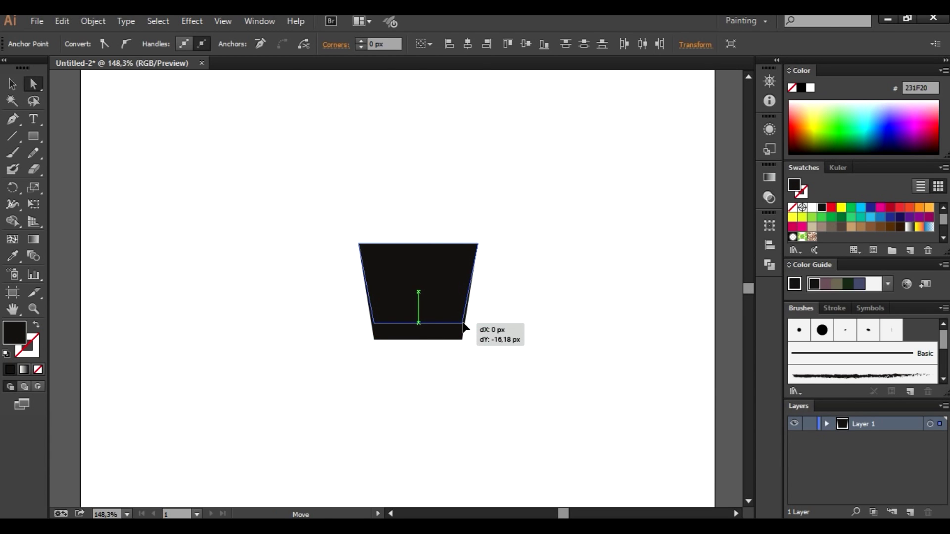
click(539, 256)
drag(539, 242, 540, 260)
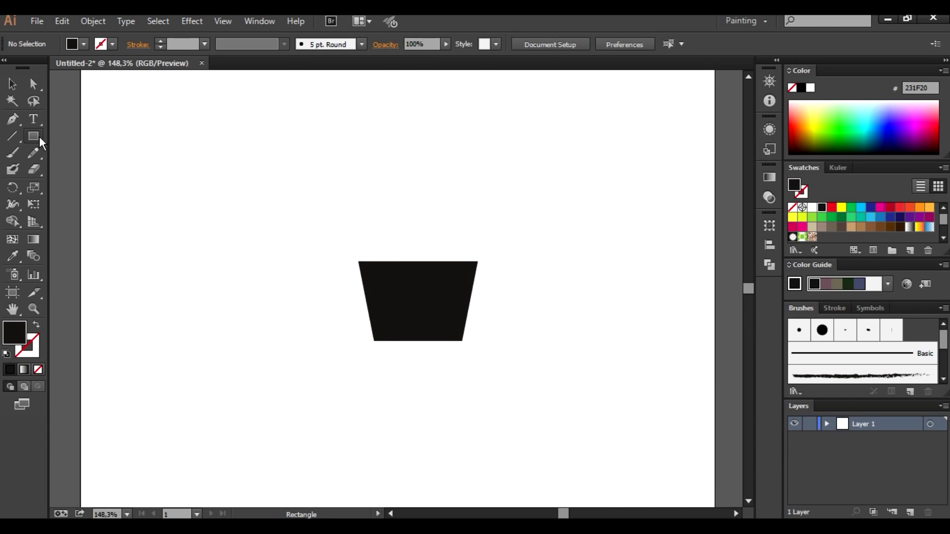
drag(40, 136, 97, 171)
Draw an ellipse over the trapezoid's top left and duplicate it to the right side.
mouse_move(207, 176)
mouse_down()
mouse_move(280, 239)
mouse_move(376, 261)
mouse_move(423, 291)
mouse_up()
click(12, 84)
mouse_move(399, 252)
mouse_down()
mouse_move(485, 252)
mouse_move(431, 226)
mouse_up()
mouse_move(420, 191)
mouse_down()
mouse_move(423, 183)
mouse_move(414, 204)
mouse_move(429, 194)
mouse_up()
click(438, 150)
Reposition the larger centre circle and stretch it taller above the two side ellipses.
click(480, 142)
click(518, 138)
click(521, 147)
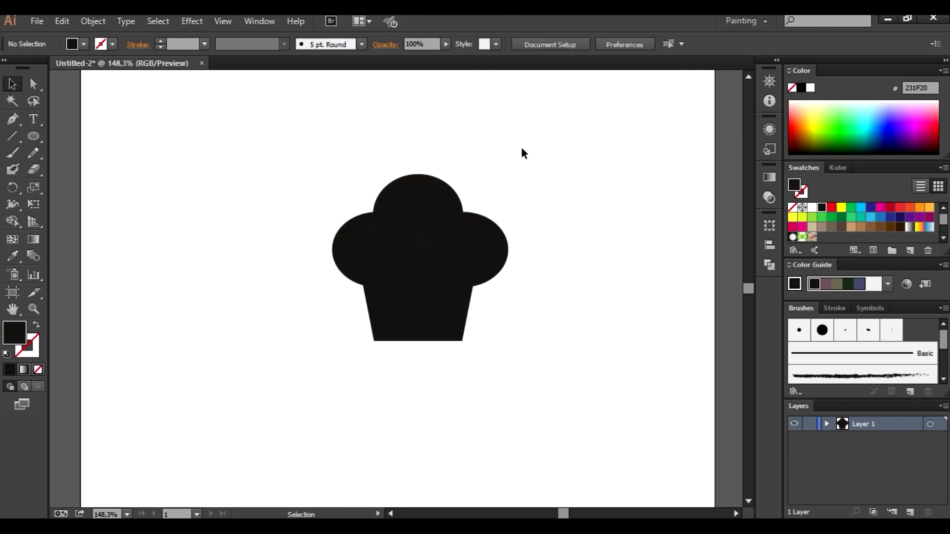
click(429, 192)
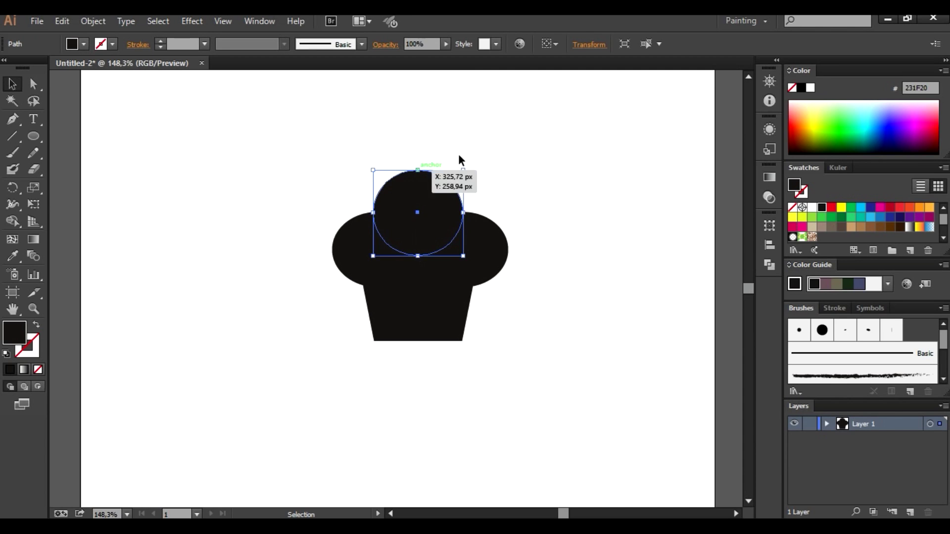
click(468, 142)
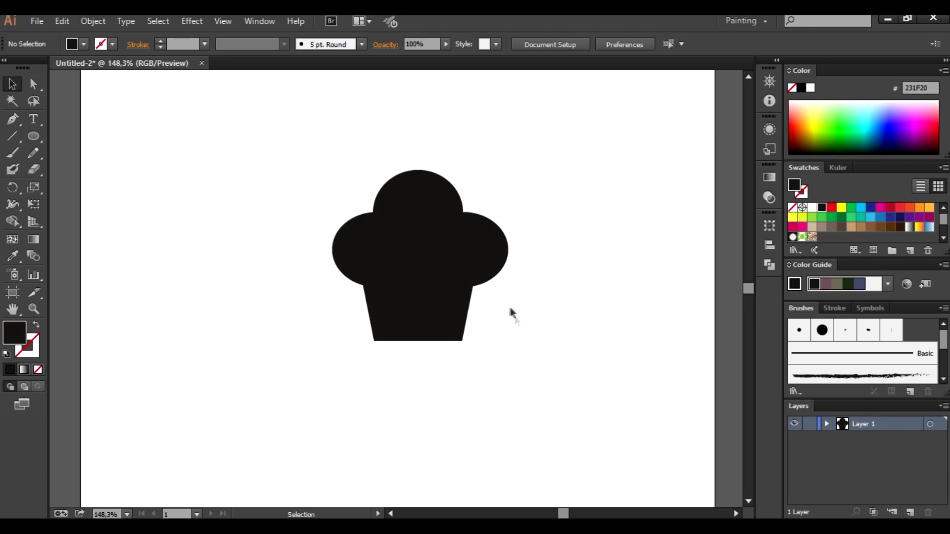
key(ctrl+plus)
key(ctrl+plus)
key(ctrl+plus)
key(ctrl+plus)
key(ctrl+plus)
scroll(510, 313, up, 3)
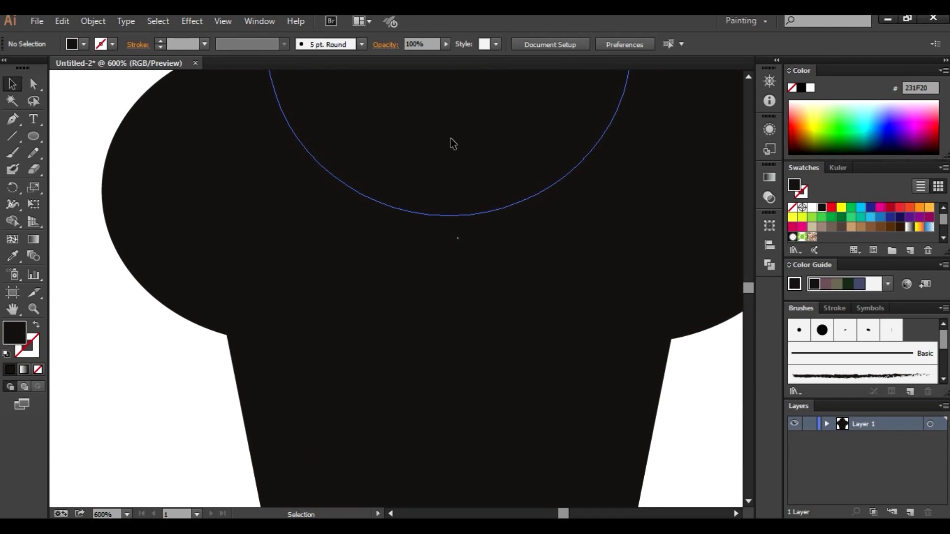
drag(451, 142, 451, 165)
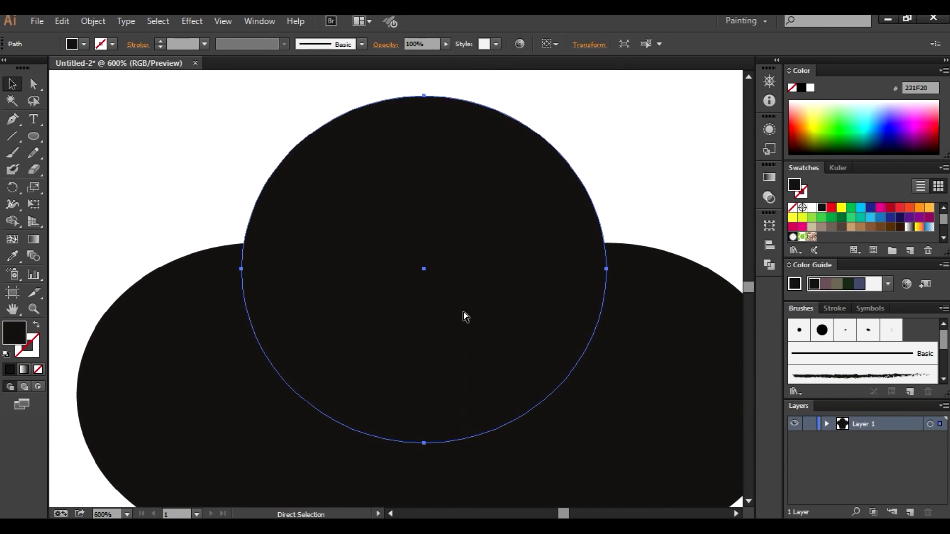
key(ctrl+minus)
key(ctrl+minus)
key(ctrl+minus)
drag(468, 303, 472, 307)
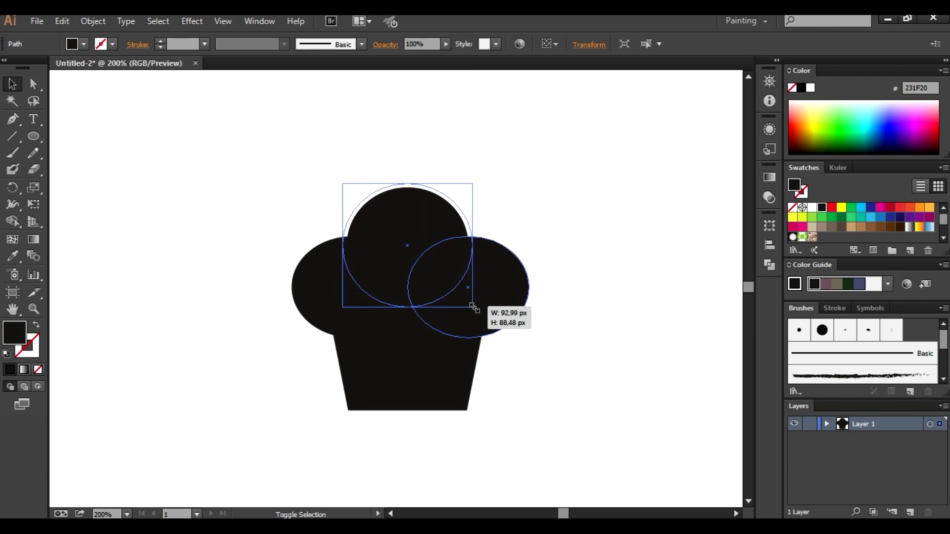
click(598, 193)
drag(408, 183, 407, 176)
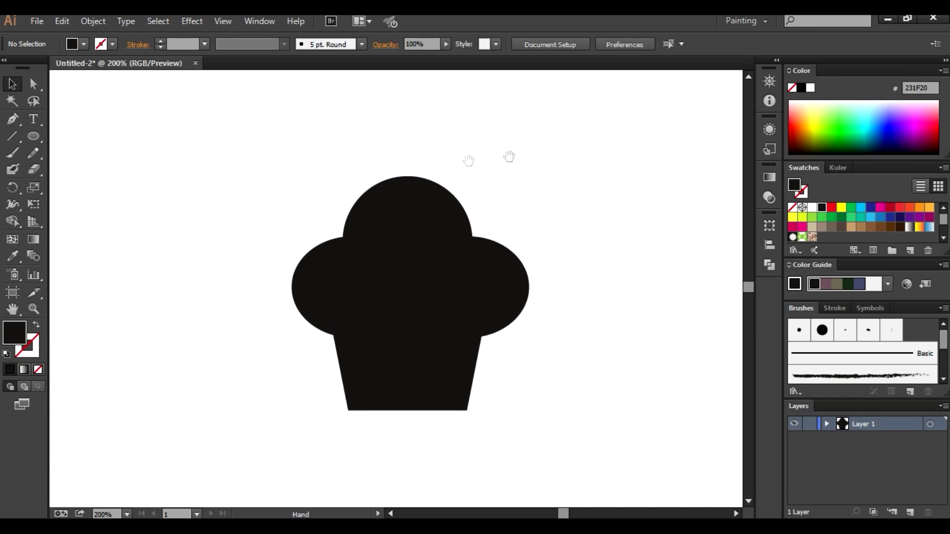
drag(473, 229, 498, 209)
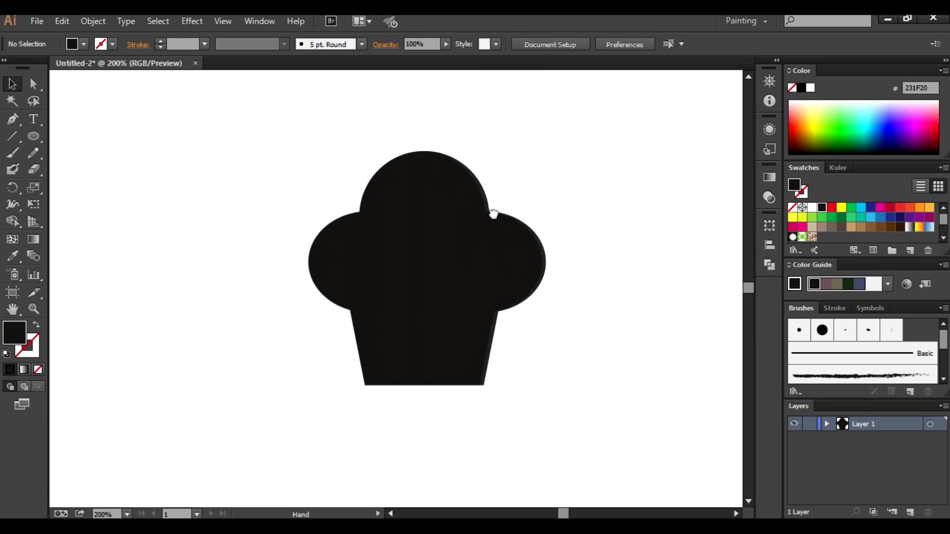
click(771, 263)
Unite the trapezoid and three ellipses with Pathfinder, then move the hat right.
click(771, 264)
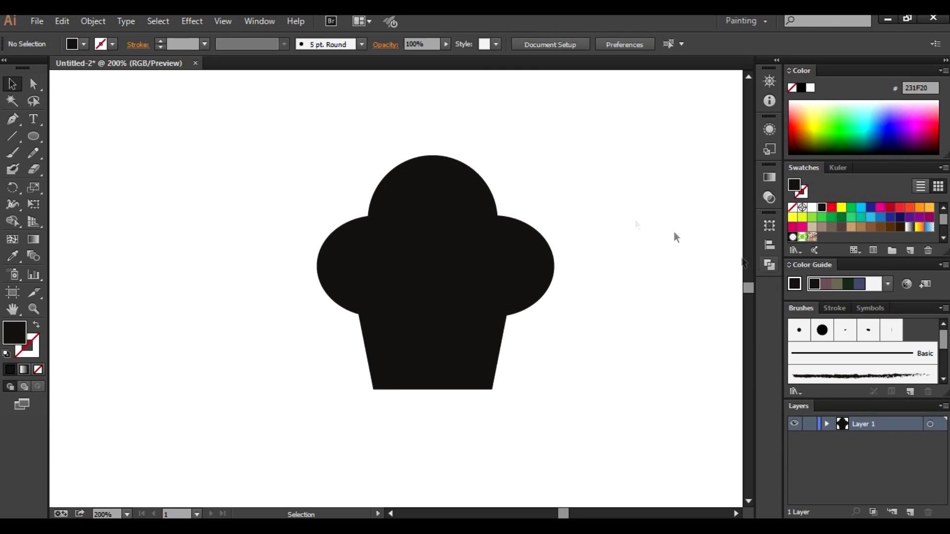
click(252, 21)
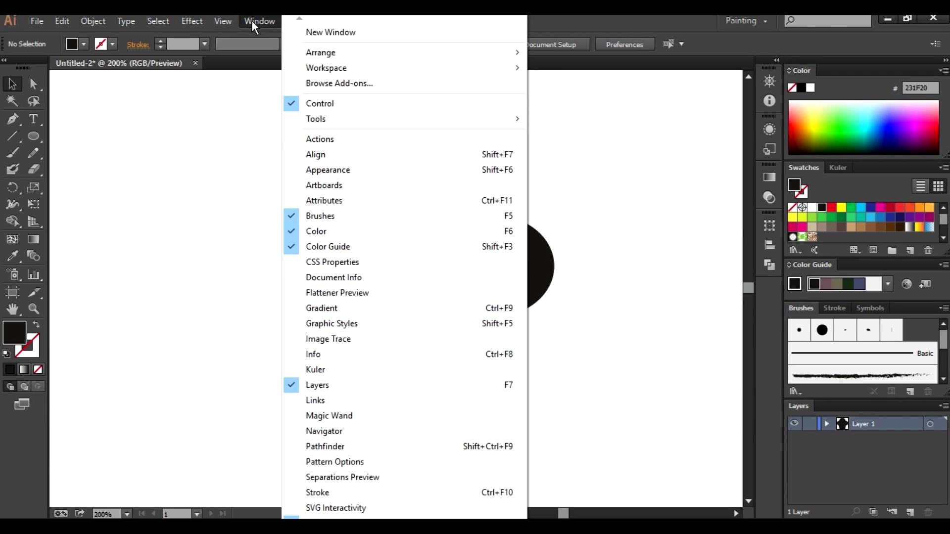
click(354, 446)
drag(532, 417, 318, 142)
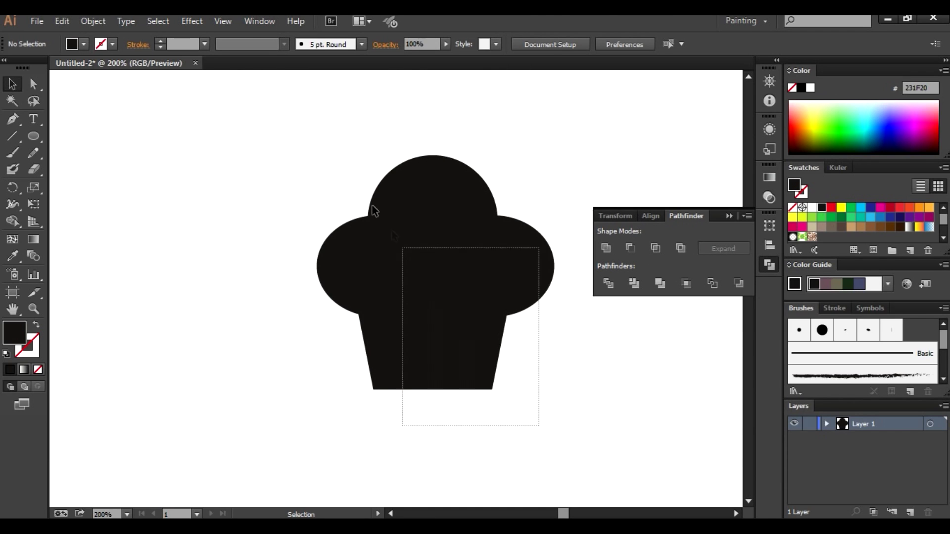
click(605, 248)
click(730, 216)
click(672, 245)
drag(437, 272, 630, 270)
click(381, 273)
drag(381, 274, 408, 264)
Draw the bent, angular half-tie path with the Pen tool to the left of the hat.
key(p)
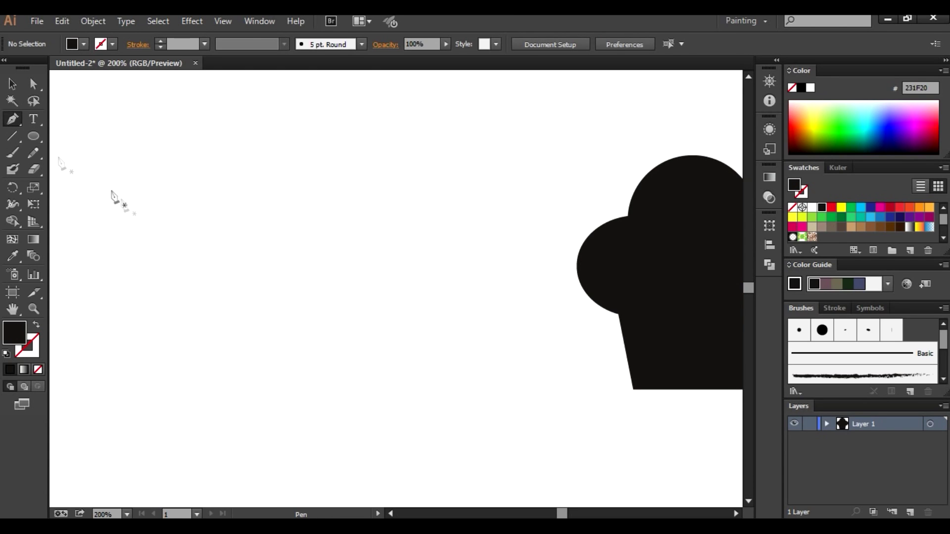
click(348, 390)
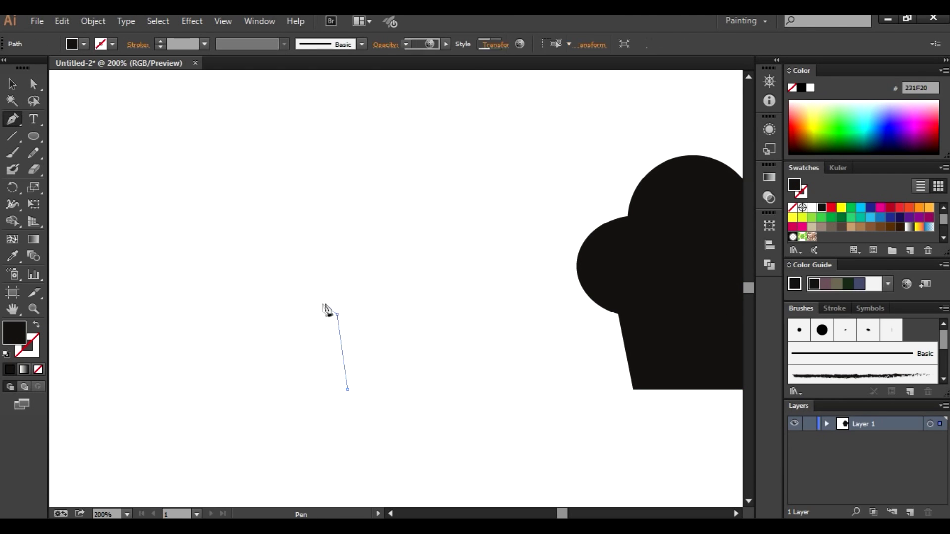
drag(324, 308, 305, 311)
click(299, 309)
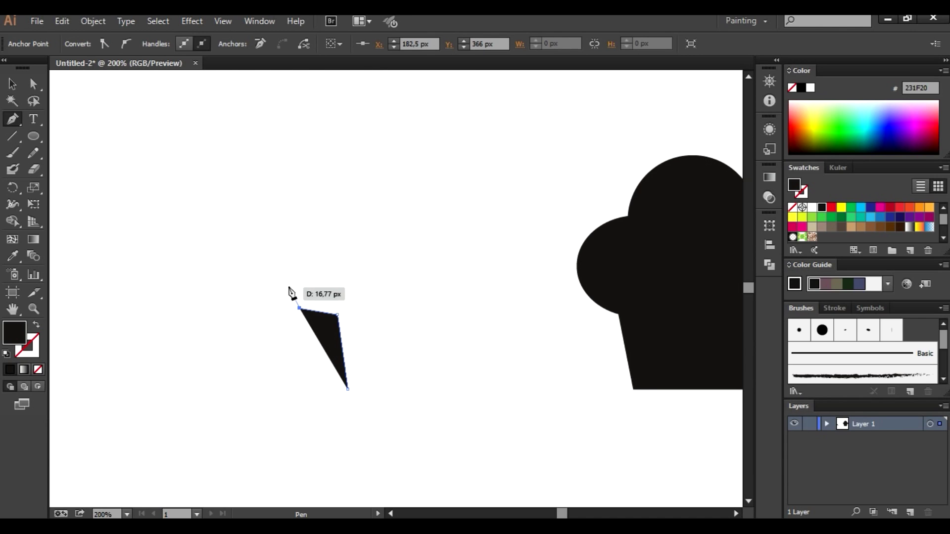
drag(296, 286, 348, 295)
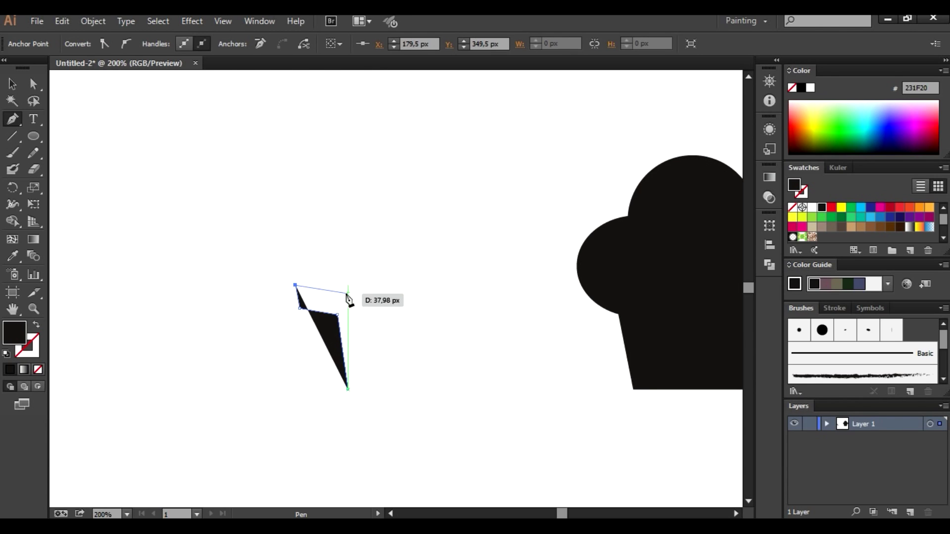
click(348, 294)
click(343, 312)
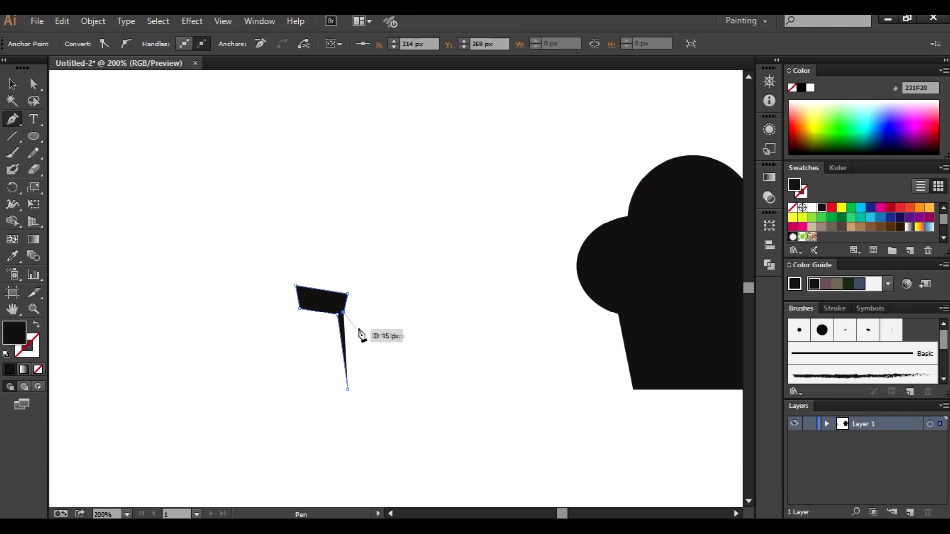
click(354, 329)
key(v)
Swap the new path's fill and stroke so it shows as an unfilled dark outline.
click(246, 187)
key(ctrl+plus)
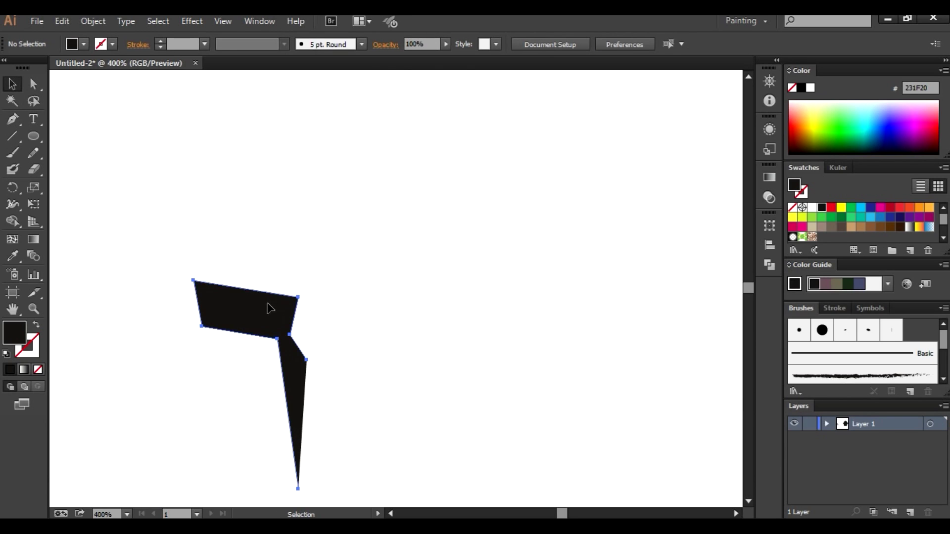
click(267, 308)
key(shift+x)
scroll(219, 208, down, 3)
key(a)
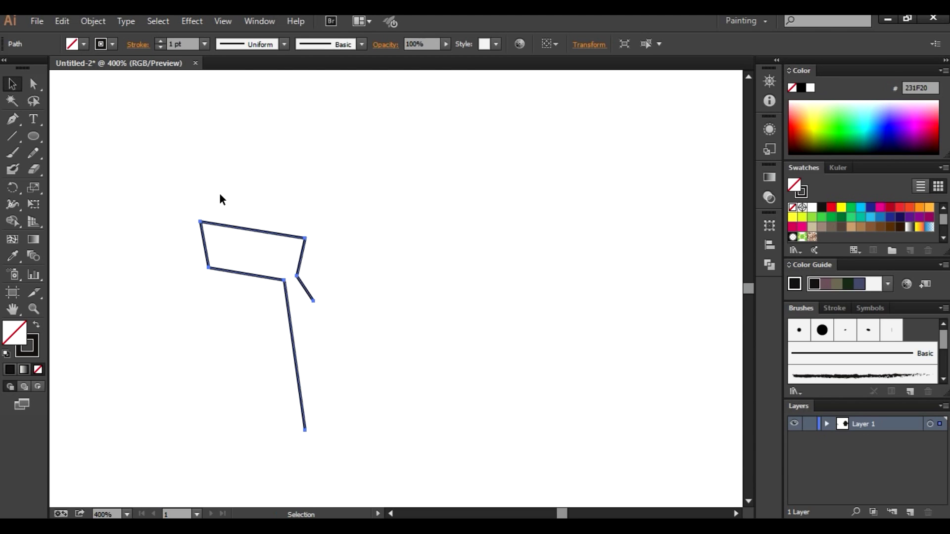
Reflect a copy of the half-tie and move it right to form the other half.
key(v)
click(101, 24)
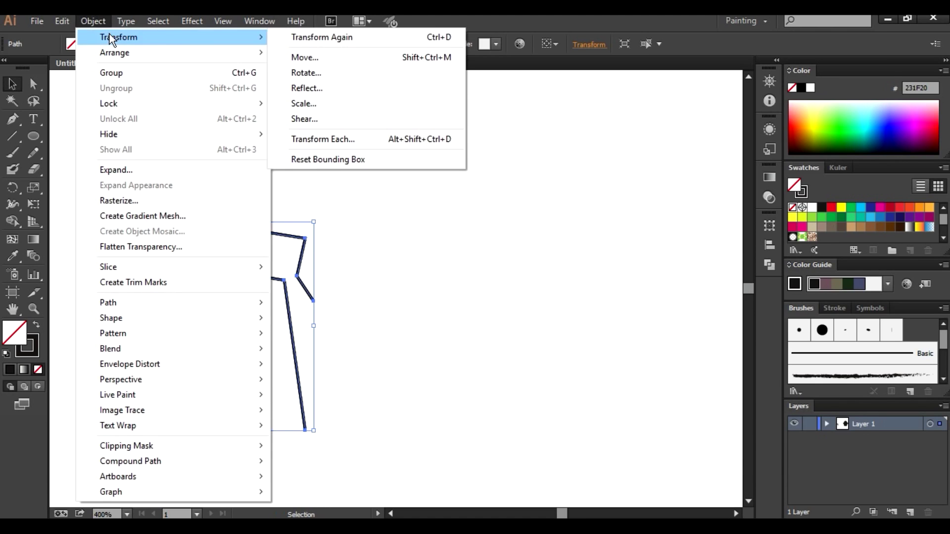
click(327, 87)
click(403, 358)
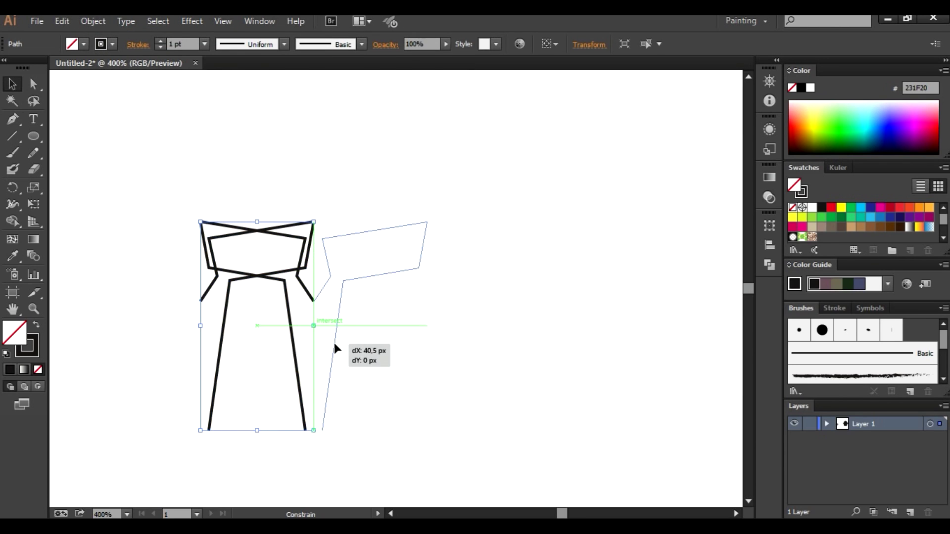
drag(220, 346, 332, 348)
click(453, 337)
drag(479, 340, 524, 293)
Join the two halves at the bottom with the Pen tool and pull the tip anchor down.
click(18, 120)
click(365, 371)
click(382, 371)
key(a)
mouse_move(382, 372)
mouse_down()
mouse_move(403, 374)
mouse_move(347, 372)
mouse_move(372, 403)
mouse_up()
click(454, 371)
click(420, 422)
Taper the tie's stem anchors and give it a solid black fill with no stroke.
click(501, 372)
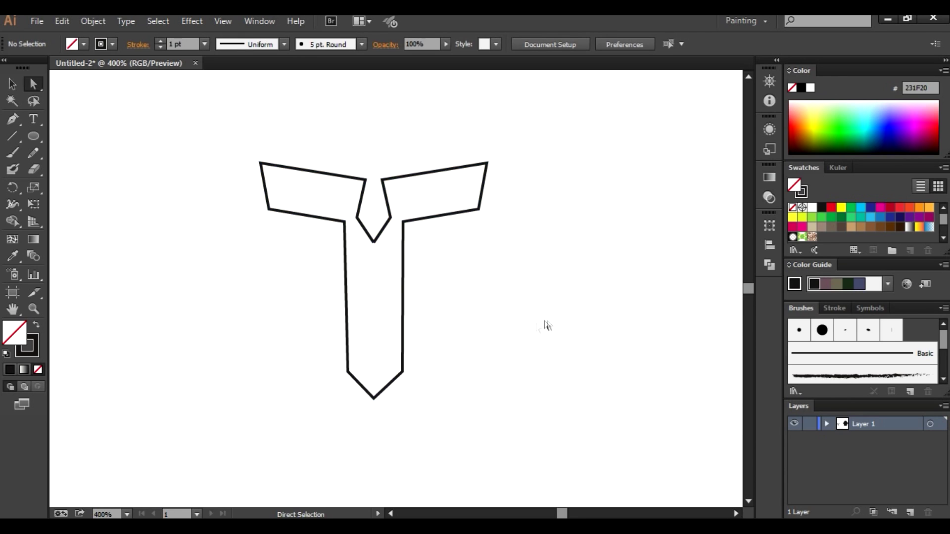
drag(402, 372, 356, 375)
click(451, 349)
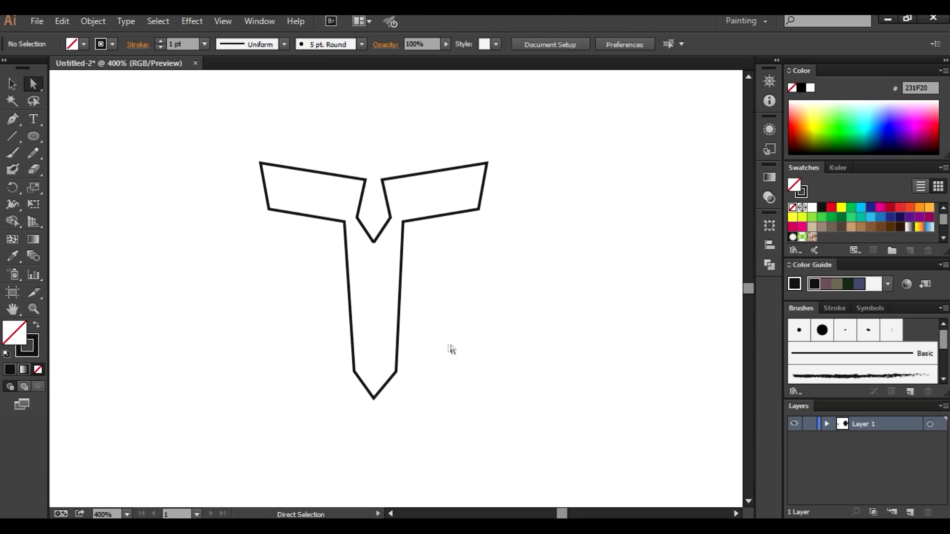
key(ctrl+a)
click(36, 324)
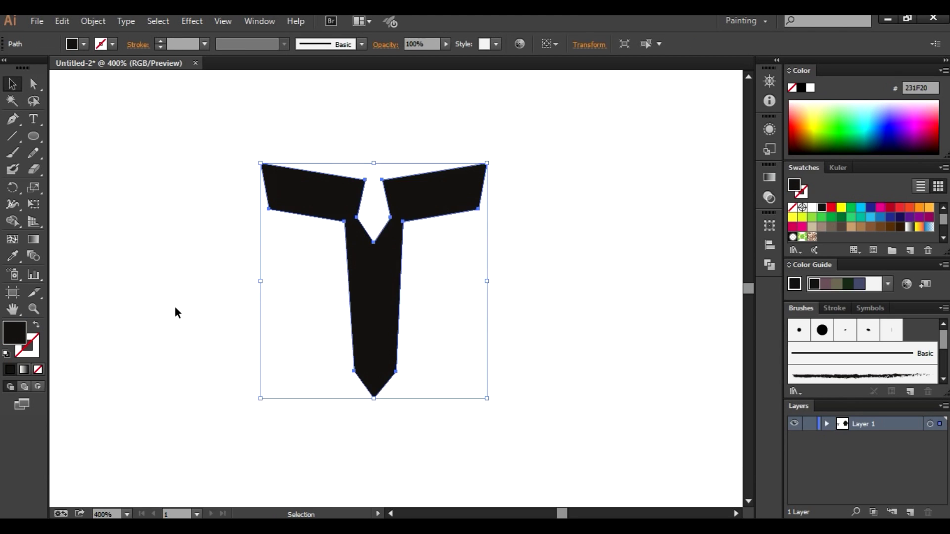
Fill the tie red, place it on the hat's lower half, and subtract it with Minus Front.
click(831, 207)
key(ctrl+minus)
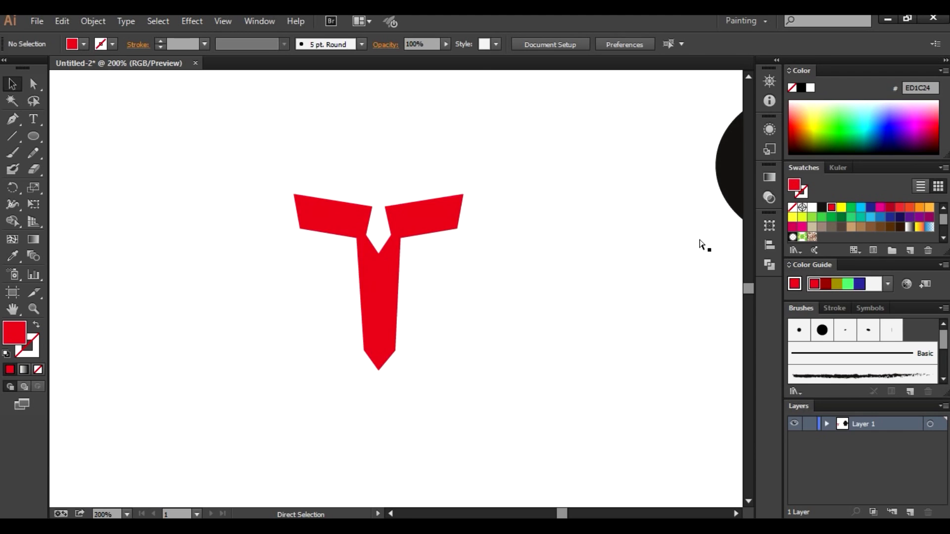
drag(198, 296, 541, 319)
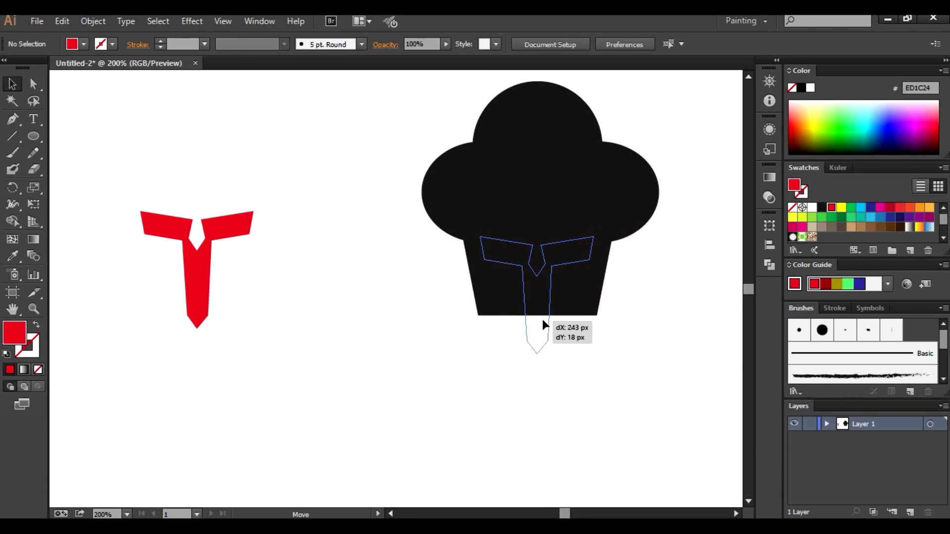
drag(656, 327, 616, 339)
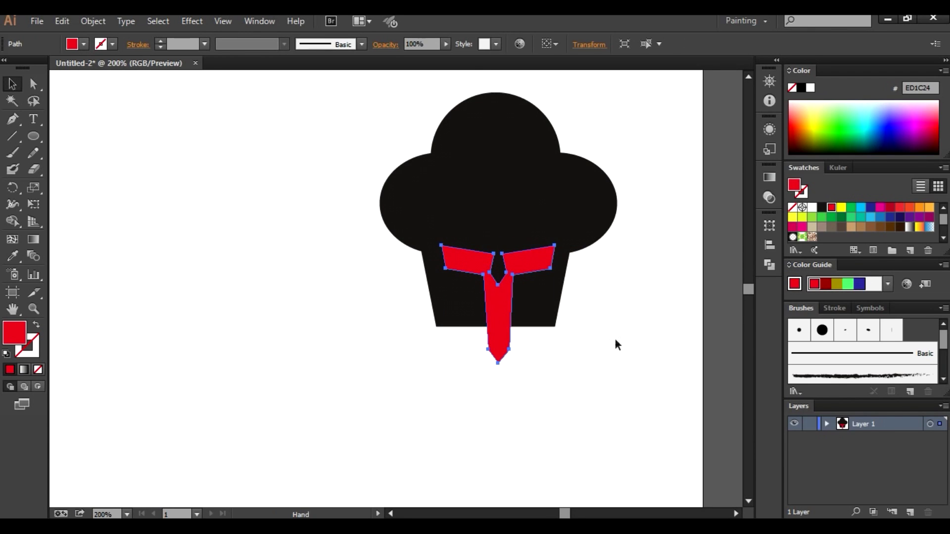
shift+click(542, 197)
click(769, 265)
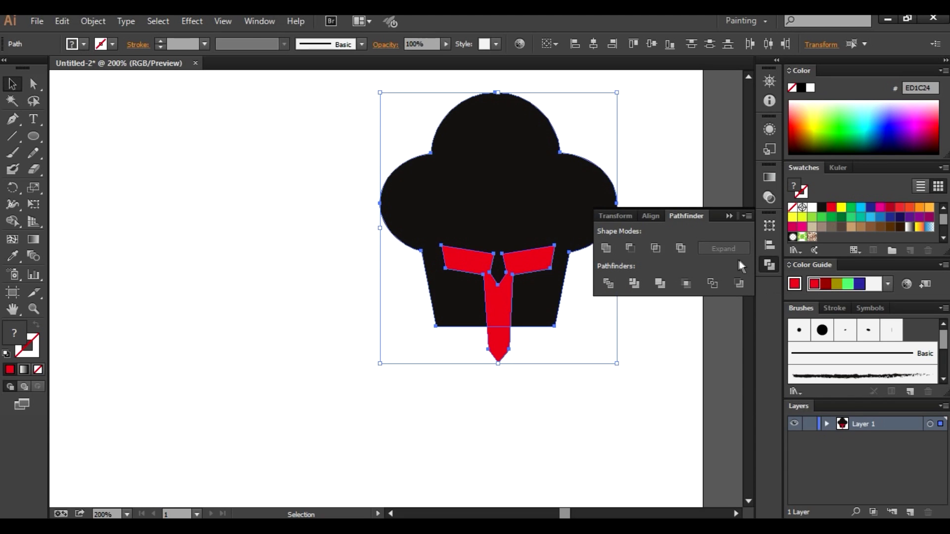
click(631, 248)
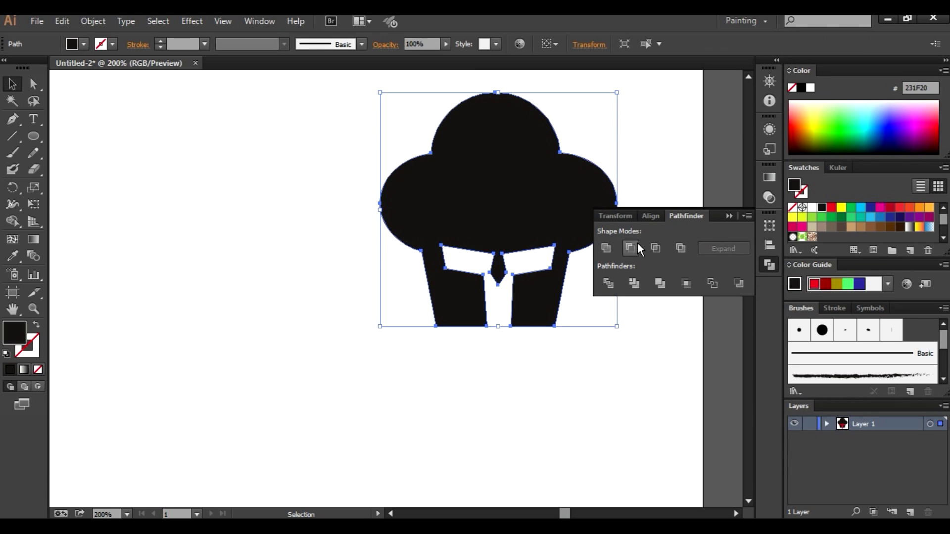
click(684, 233)
Refine the tie cutout's top corner anchors with Direct Selection.
key(ctrl+plus)
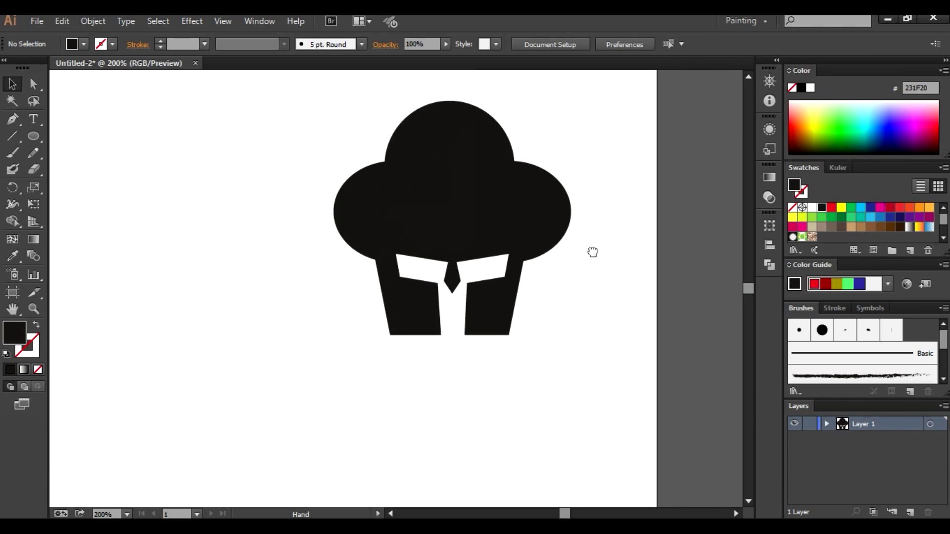
key(ctrl+plus)
key(ctrl+plus)
key(ctrl+plus)
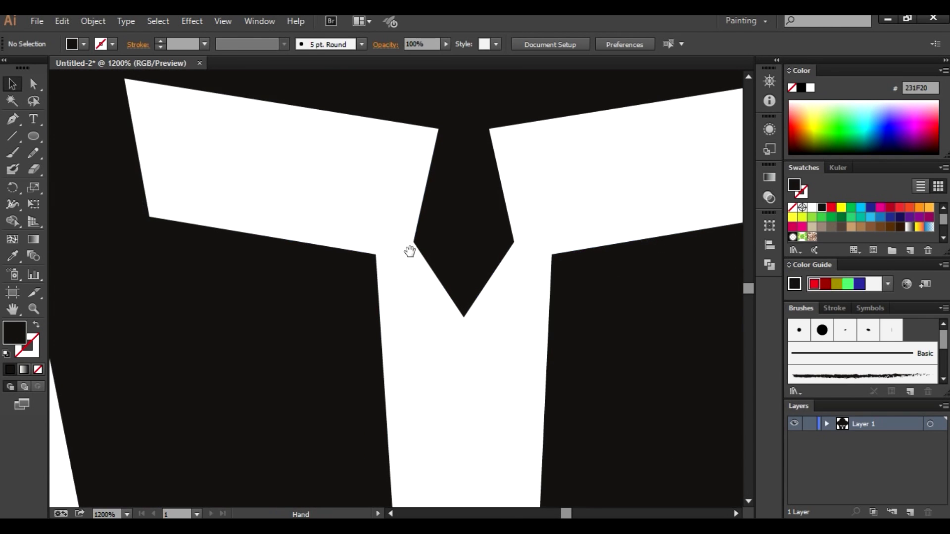
key(a)
drag(416, 202, 402, 199)
click(445, 193)
drag(472, 201, 483, 200)
click(542, 239)
key(ctrl+minus)
key(ctrl+minus)
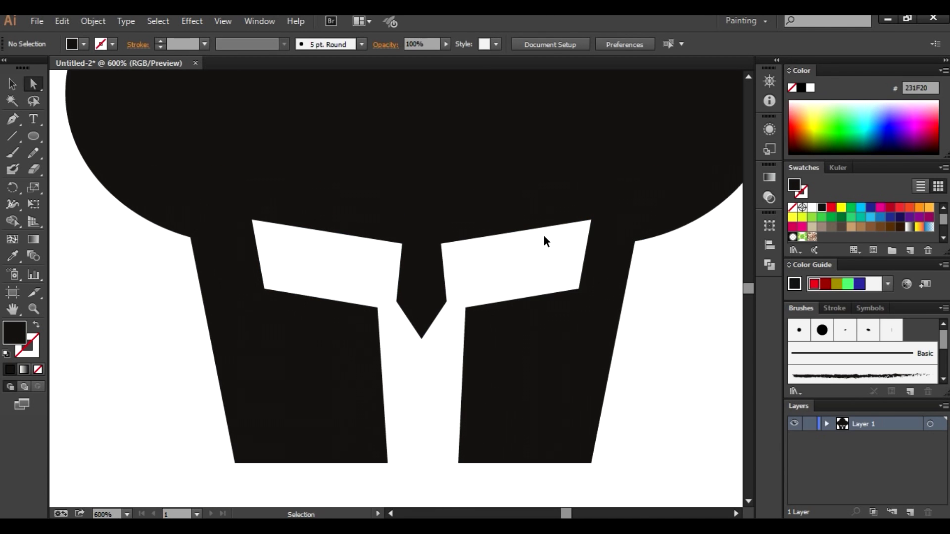
scroll(515, 262, down, 2)
scroll(515, 263, up, 1)
key(ctrl+plus)
key(ctrl+plus)
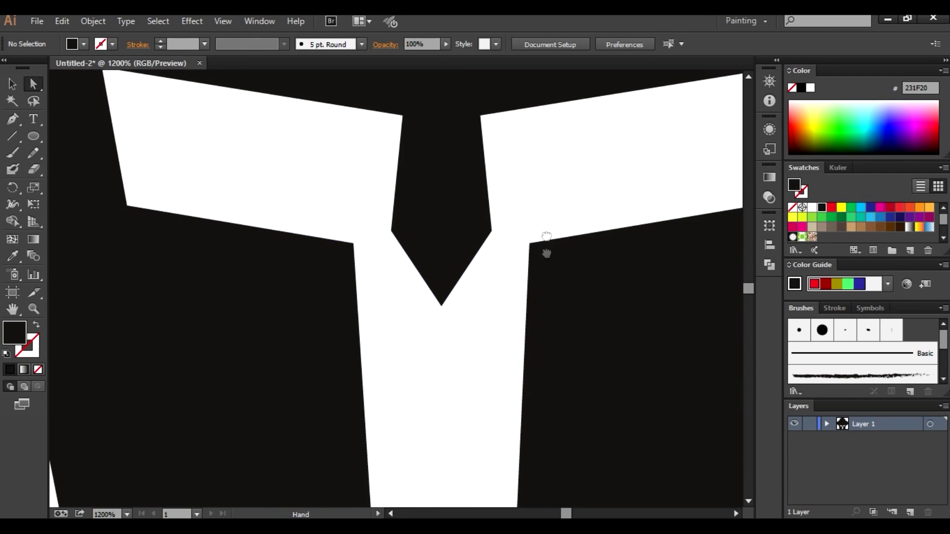
scroll(546, 222, up, 2)
click(483, 193)
click(517, 227)
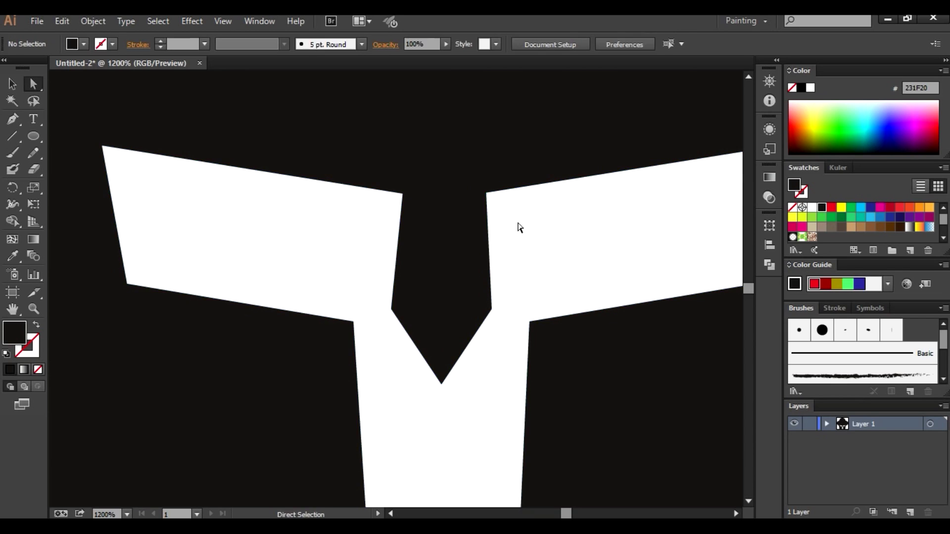
Show rulers and add a vertical guide through the helmet centre and a horizontal guide below it.
click(553, 245)
key(ctrl+minus)
key(ctrl+minus)
key(ctrl+minus)
scroll(573, 333, down, 1)
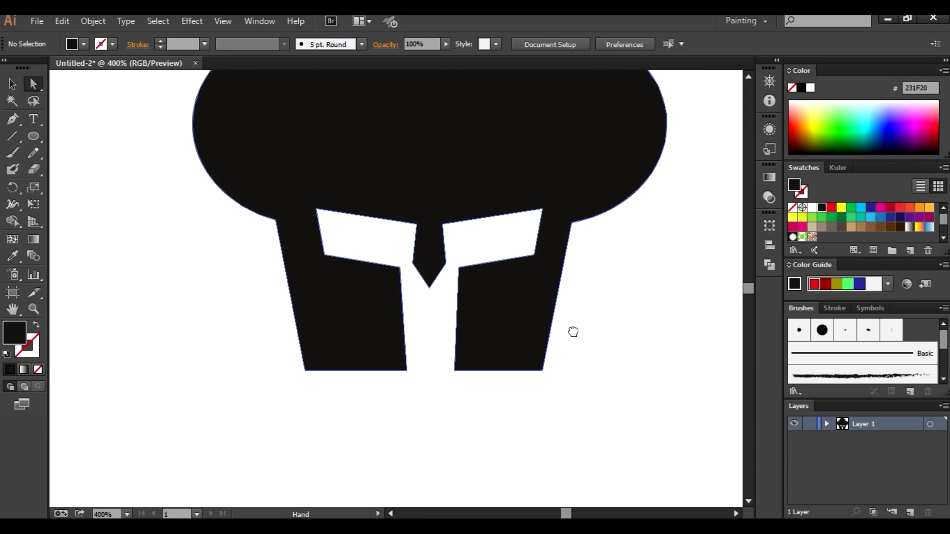
scroll(495, 248, down, 1)
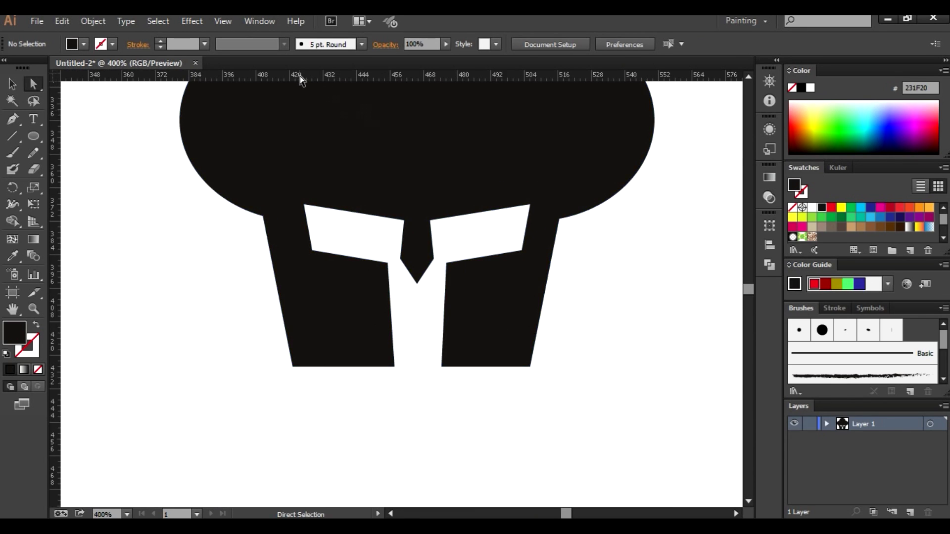
click(223, 21)
mouse_move(349, 311)
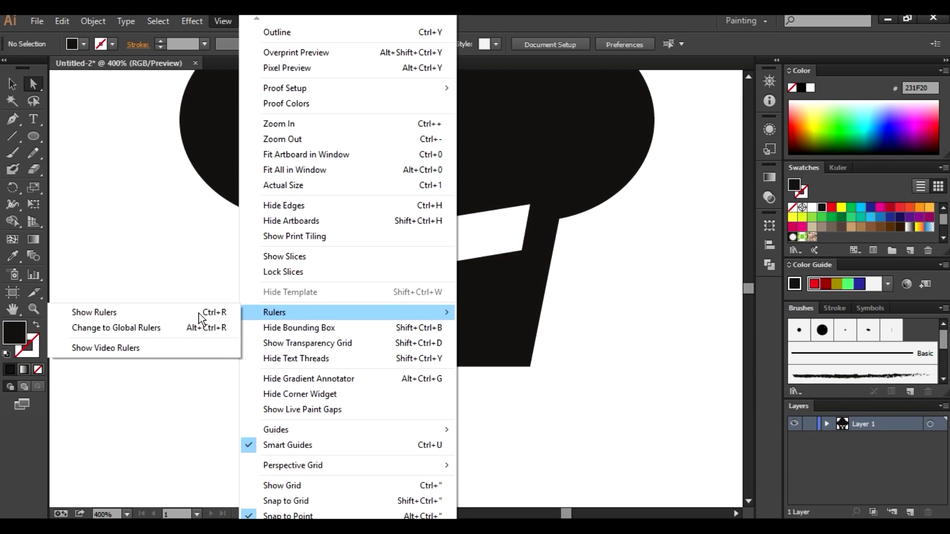
click(197, 313)
drag(54, 248, 417, 282)
mouse_move(387, 63)
mouse_down()
mouse_move(412, 66)
mouse_move(417, 393)
mouse_move(400, 341)
mouse_up()
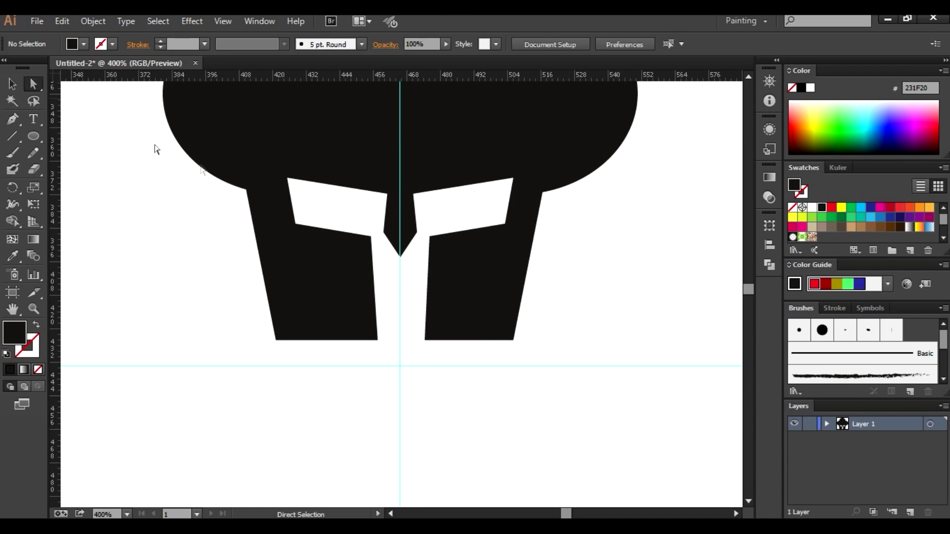
Pull both lower pieces' inner bottom corners down to the horizontal guide.
key(ctrl+plus)
drag(356, 383, 360, 436)
mouse_move(451, 382)
mouse_down()
mouse_move(449, 438)
mouse_move(472, 445)
mouse_up()
click(473, 445)
key(ctrl+minus)
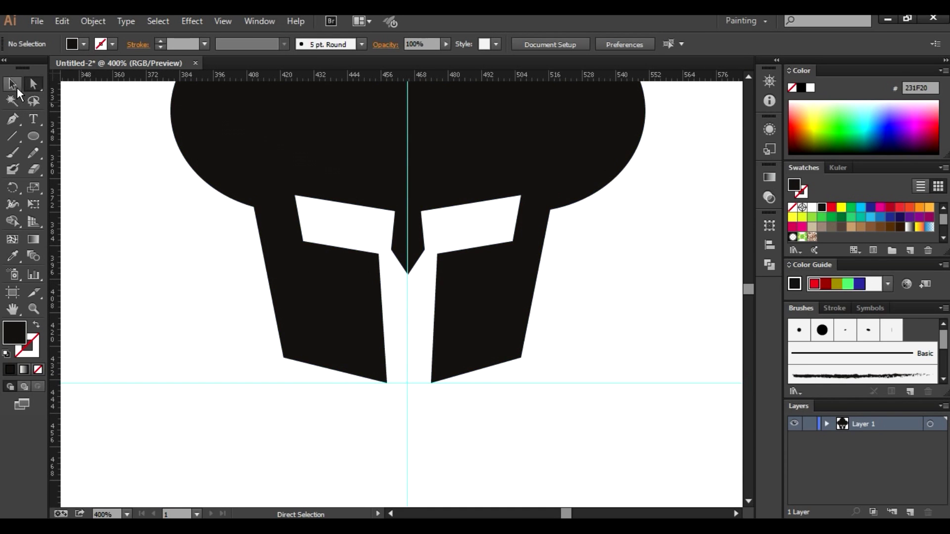
key(ctrl+plus)
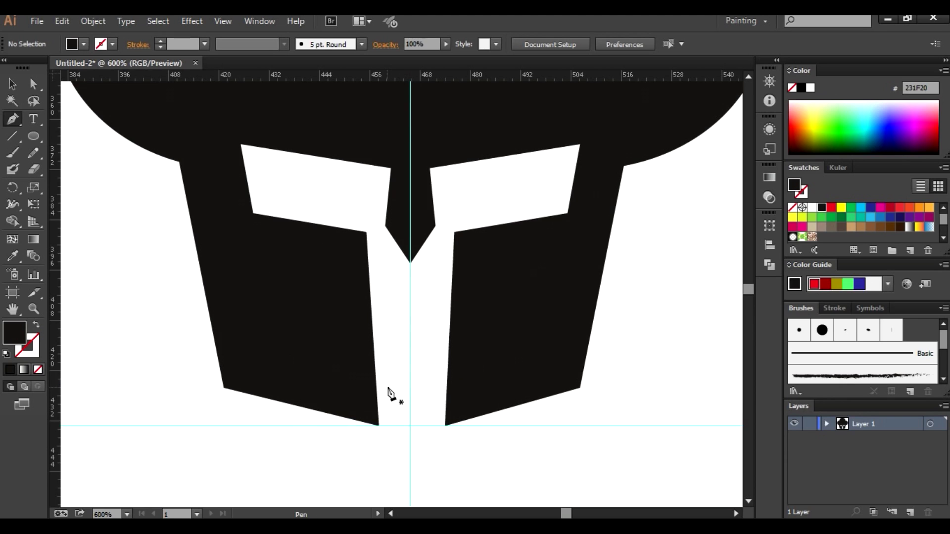
Draw a red slanted band on the left piece and add guides at its top corners.
click(213, 334)
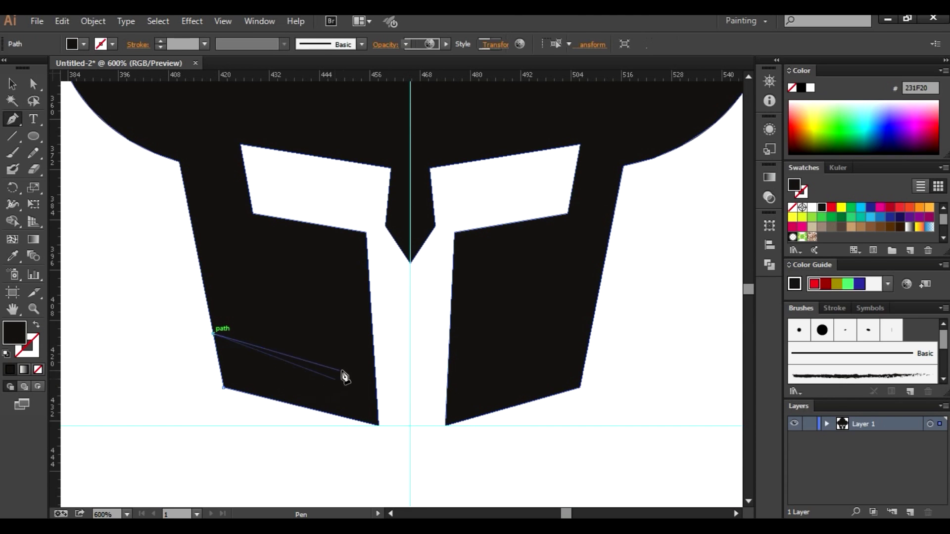
click(375, 372)
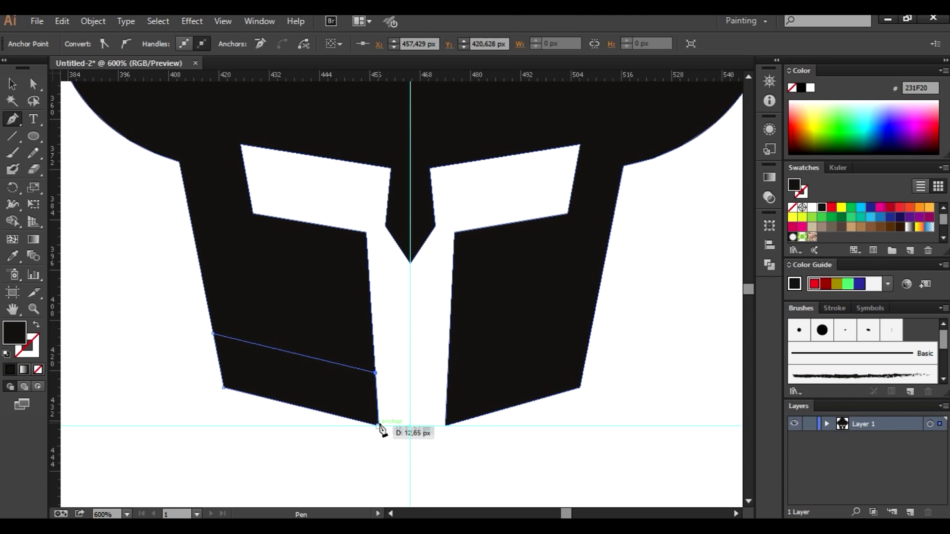
click(225, 390)
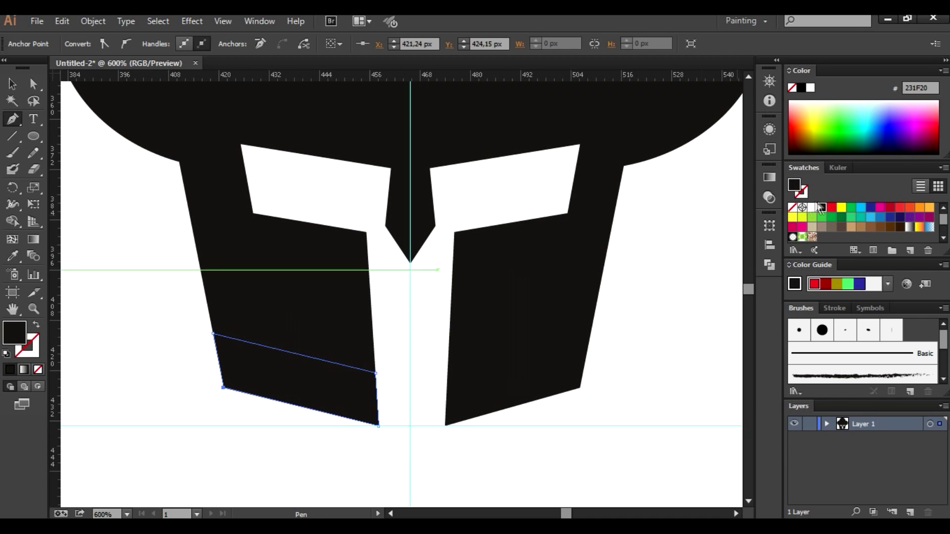
click(832, 207)
click(13, 84)
drag(329, 78, 376, 373)
drag(237, 78, 223, 334)
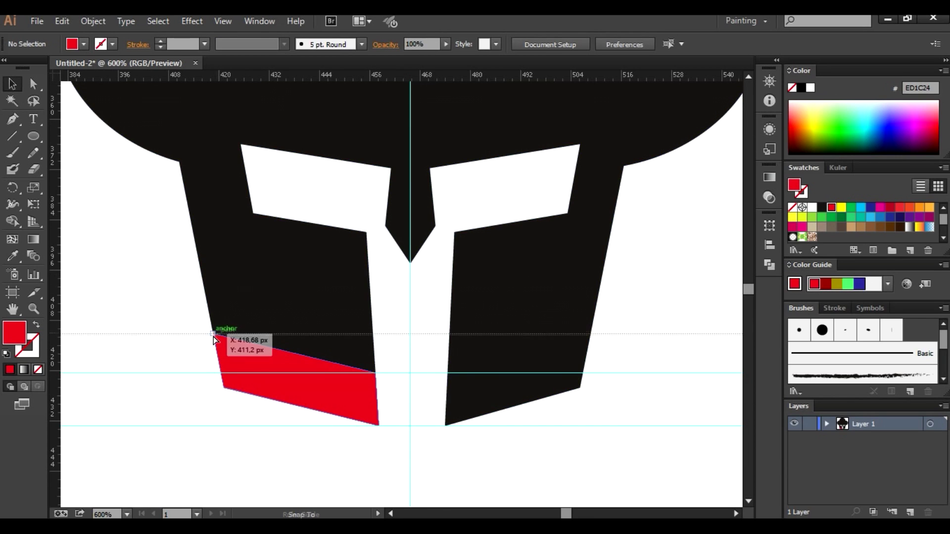
Draw the matching slanted band across the bottom of the right piece.
key(p)
click(447, 373)
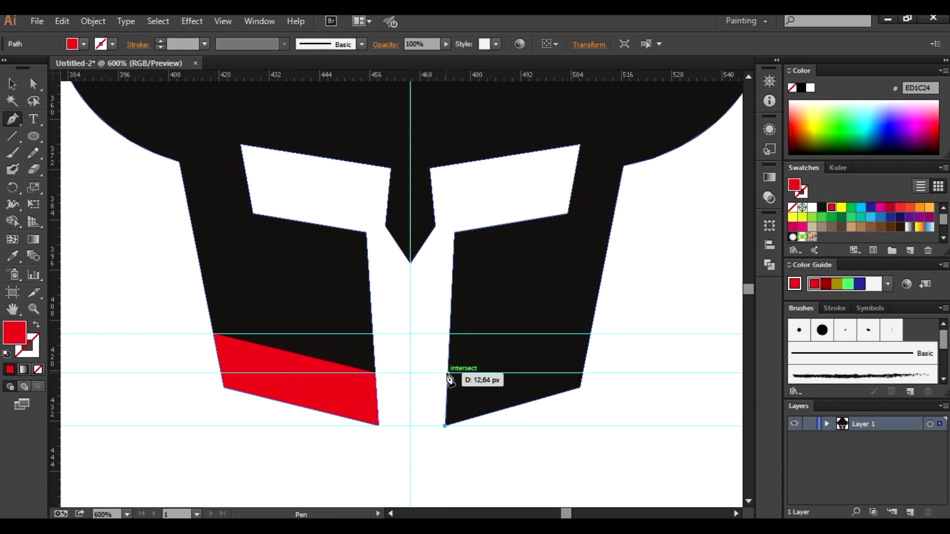
click(589, 335)
click(579, 387)
click(446, 425)
key(v)
click(94, 193)
key(ctrl+minus)
key(ctrl+minus)
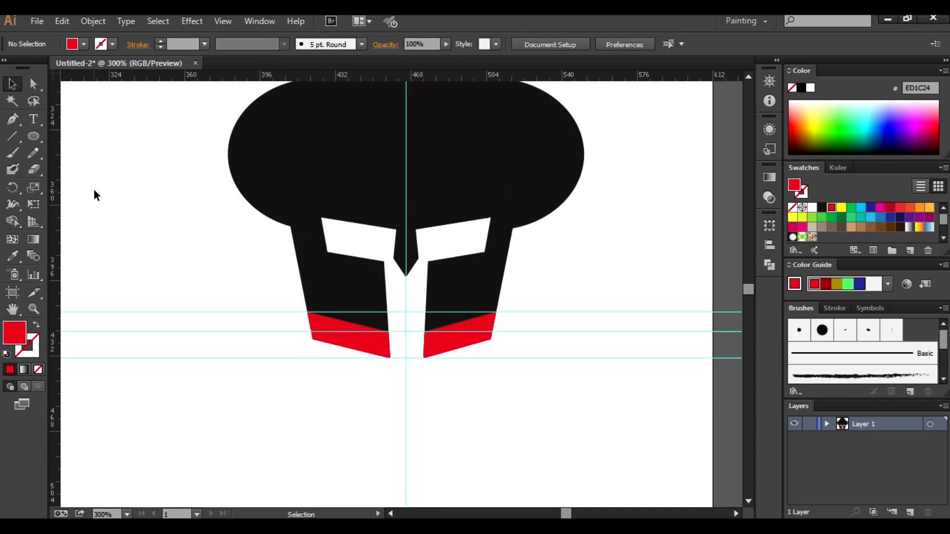
Clear all guides from the page and recentre the artwork.
click(223, 21)
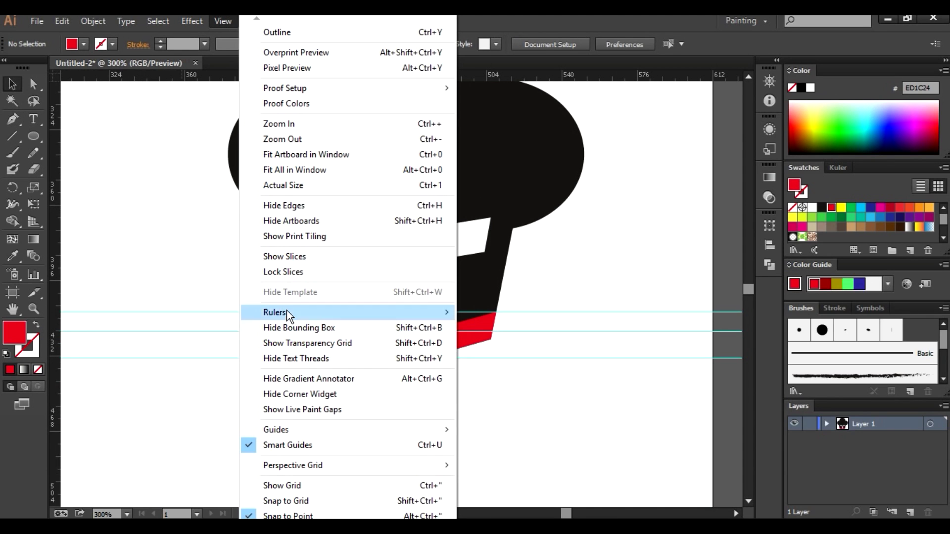
mouse_move(277, 429)
click(179, 495)
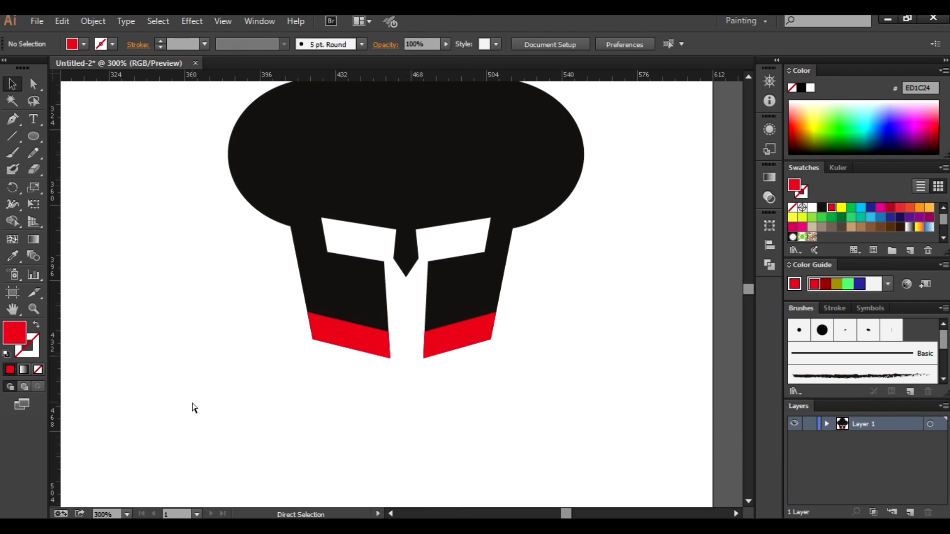
key(ctrl+minus)
key(ctrl+minus)
drag(170, 365, 294, 383)
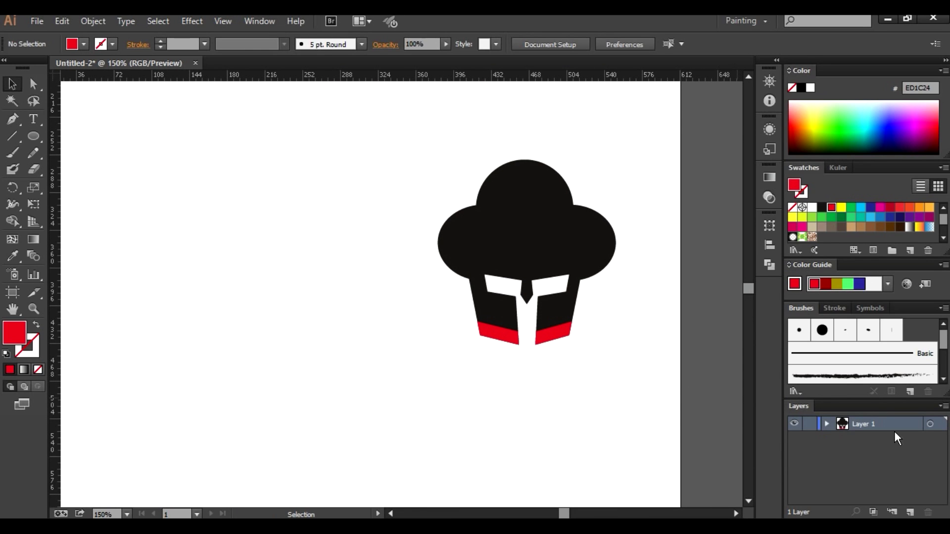
Zoom in on the eye openings and nudge an anchor on the white opening's edge.
key(ctrl+minus)
alt+scroll(636, 382, up, 1)
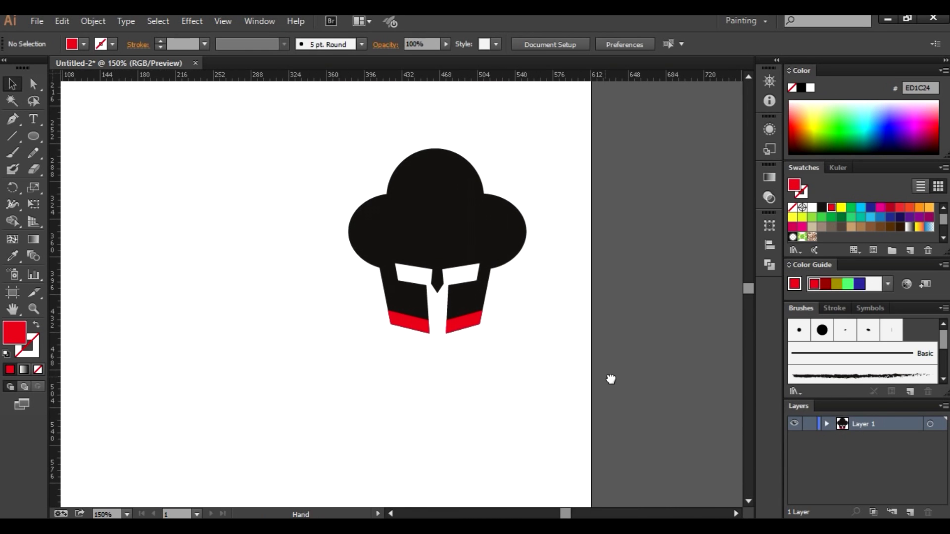
key(ctrl+equal)
key(ctrl+equal)
key(ctrl+equal)
drag(612, 378, 485, 395)
key(a)
drag(394, 209, 444, 214)
click(479, 225)
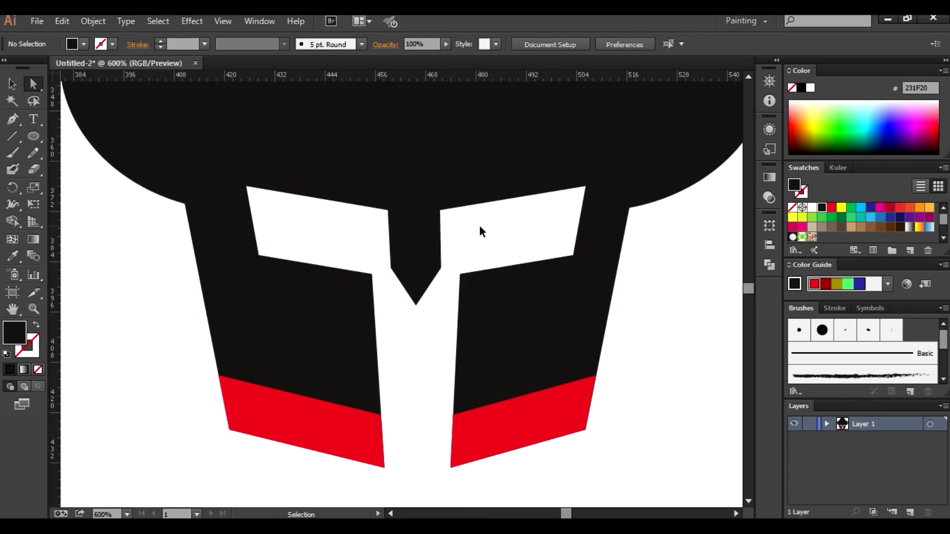
Widen the tie notch: right anchor outward, left anchor slightly left.
key(ctrl+equal)
drag(473, 186, 480, 186)
scroll(477, 286, down, 2)
drag(475, 254, 490, 258)
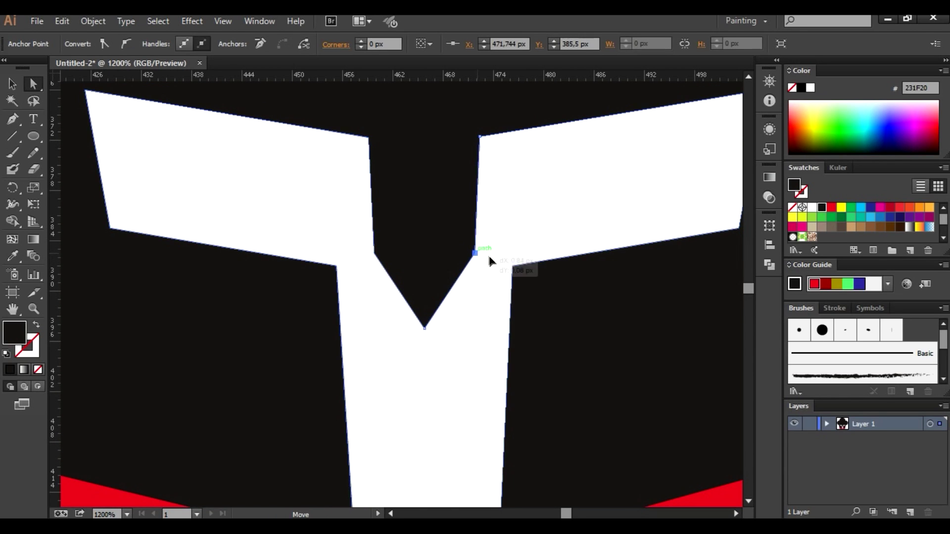
drag(375, 254, 365, 254)
click(465, 365)
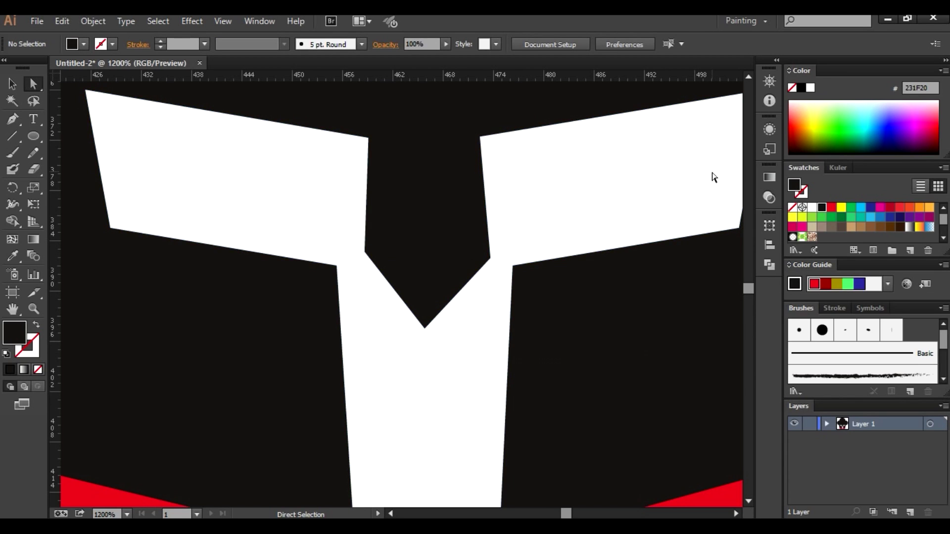
Add a horizontal guide and level both notch shoulders on it.
click(491, 257)
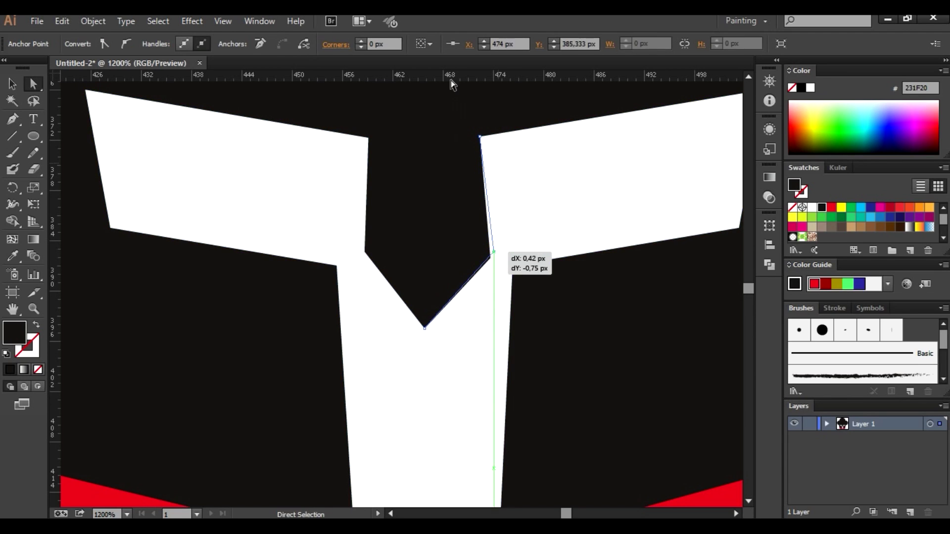
drag(449, 81, 376, 191)
drag(365, 253, 365, 251)
drag(489, 257, 490, 251)
click(526, 195)
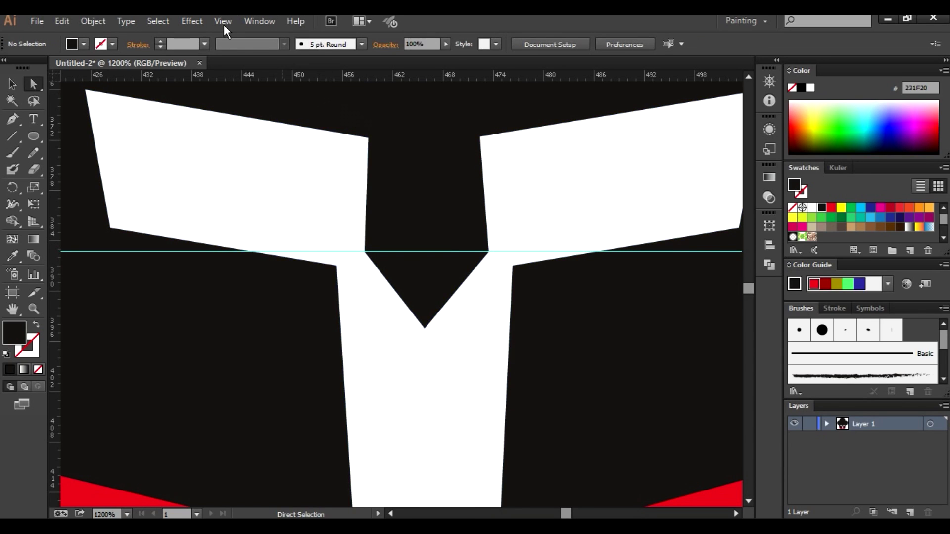
Clear the helper guide and zoom back out to the whole helmet.
click(223, 21)
click(204, 488)
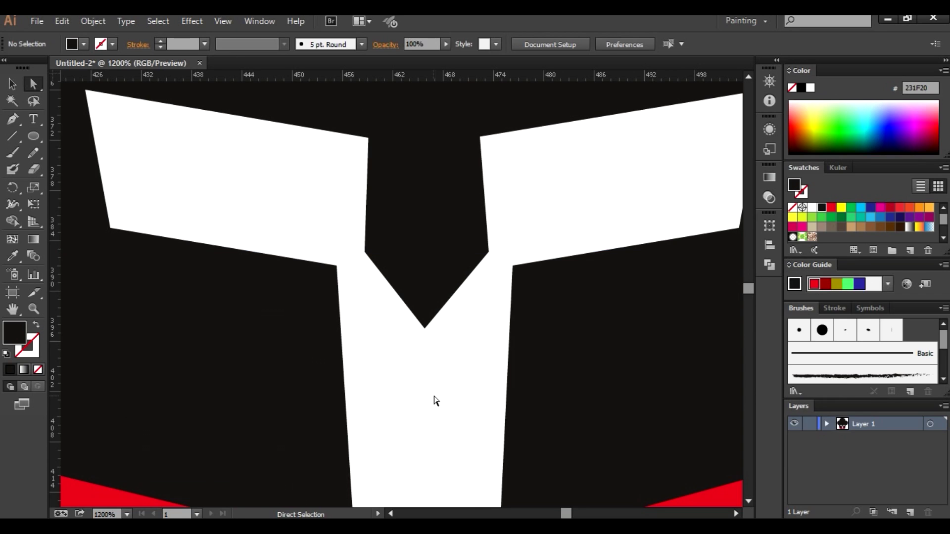
key(ctrl+0)
key(ctrl+minus)
key(ctrl+plus)
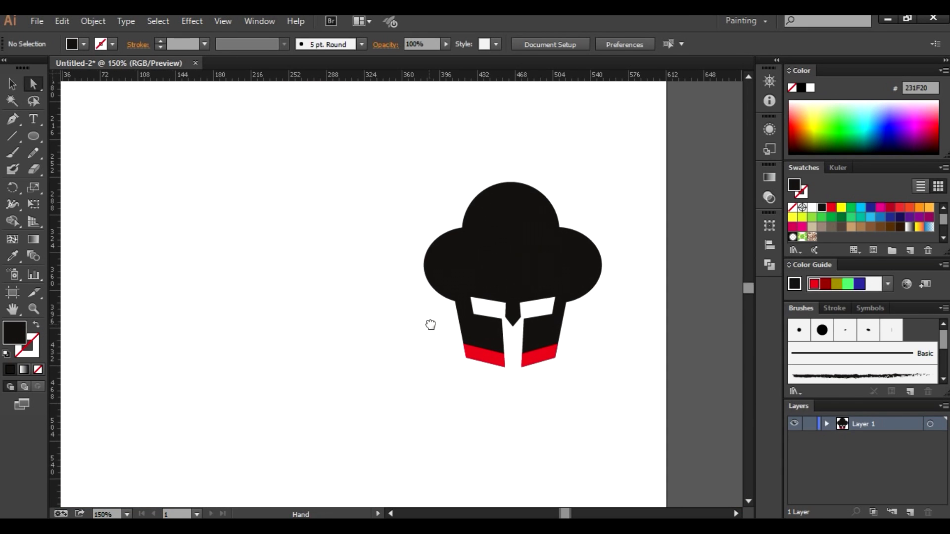
Select the whole helmet logo and cut it off the page.
key(ctrl+minus)
key(v)
drag(346, 201, 551, 381)
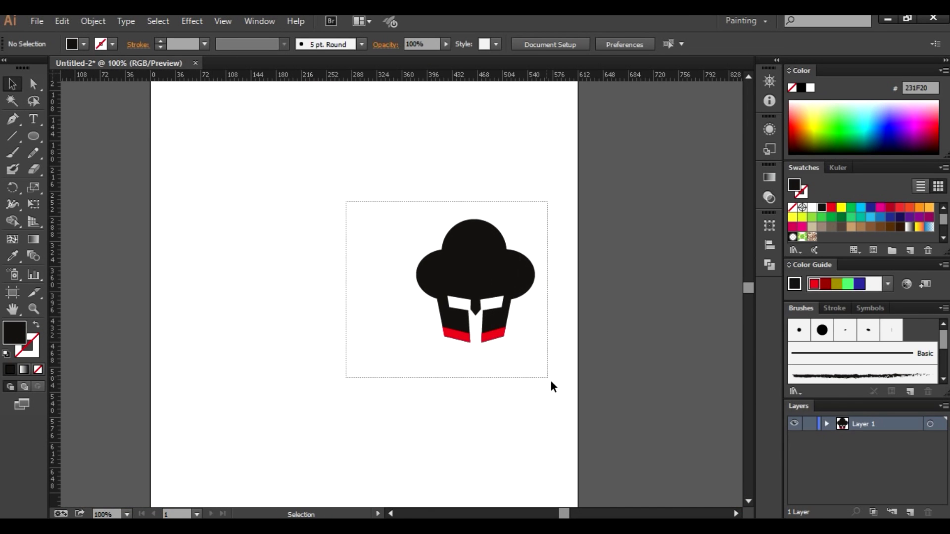
key(Delete)
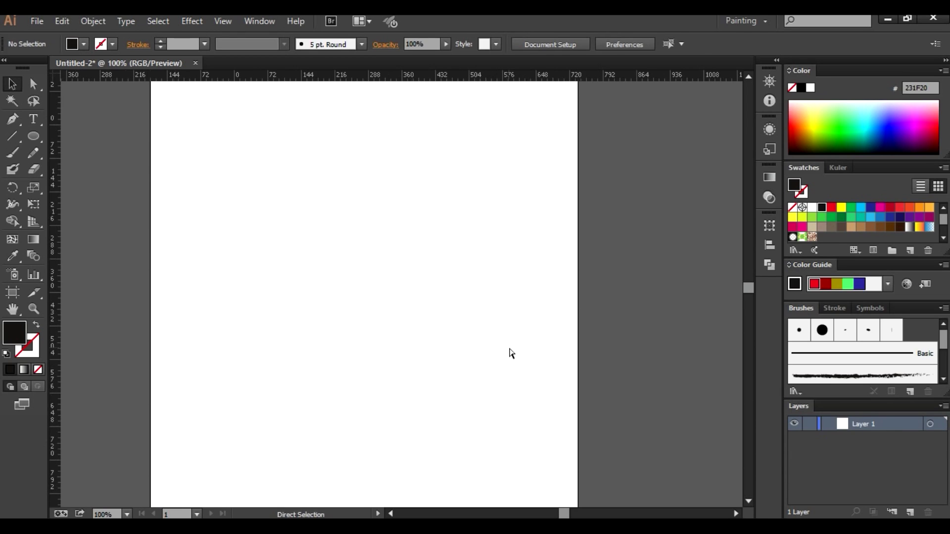
key(ctrl+minus)
drag(396, 281, 396, 268)
Draw a 612×792 px rectangle covering the artboard, filled dark brown #382814.
drag(33, 136, 99, 136)
drag(259, 109, 544, 477)
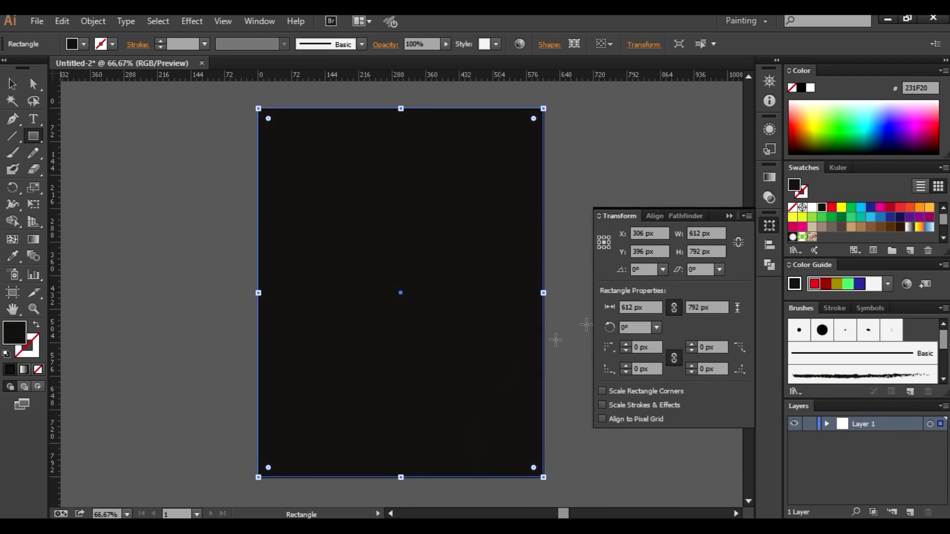
click(732, 217)
double_click(14, 333)
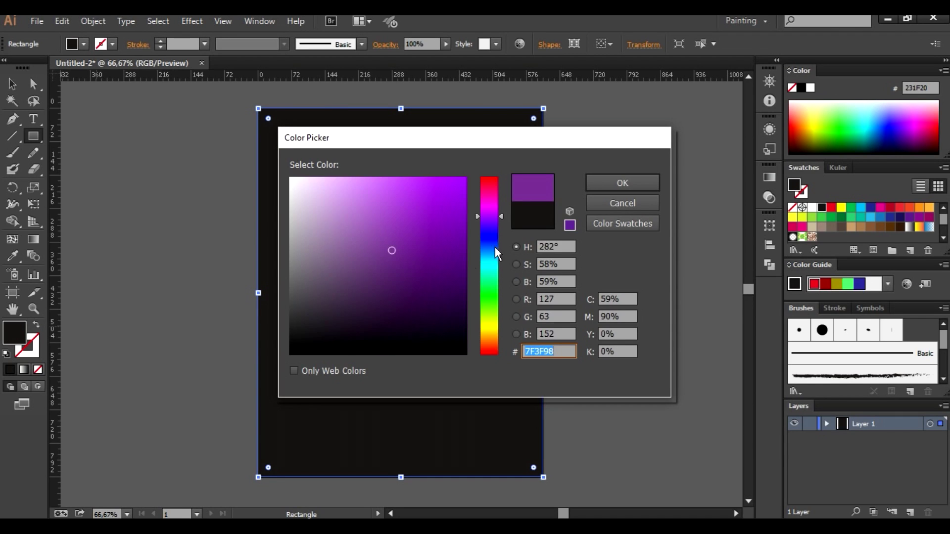
drag(489, 218, 489, 339)
click(411, 331)
click(400, 315)
drag(401, 315, 406, 314)
click(622, 183)
Deselect the background rectangle and paste the helmet back in front.
key(v)
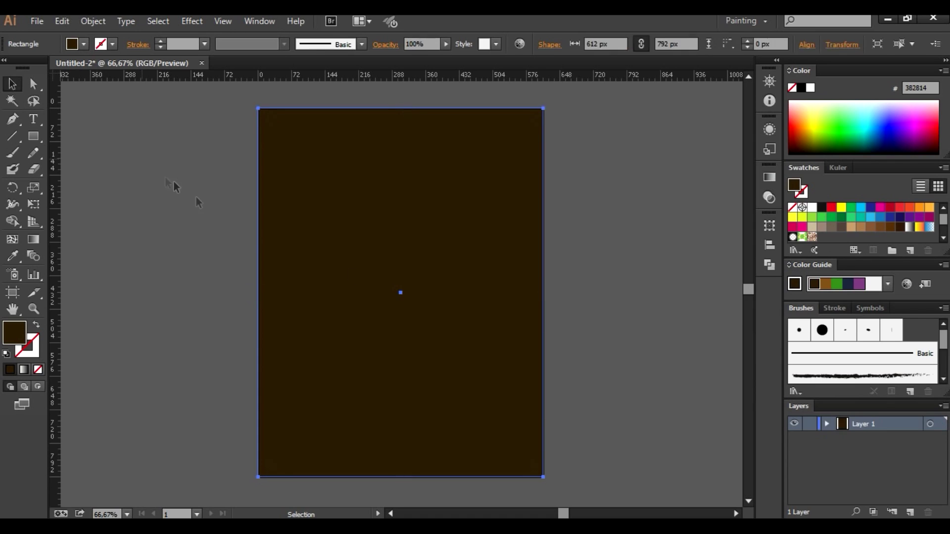
click(146, 167)
key(ctrl+f)
Centre the pasted helmet on the brown page, fill it white, and activate the background layer.
drag(459, 277, 409, 294)
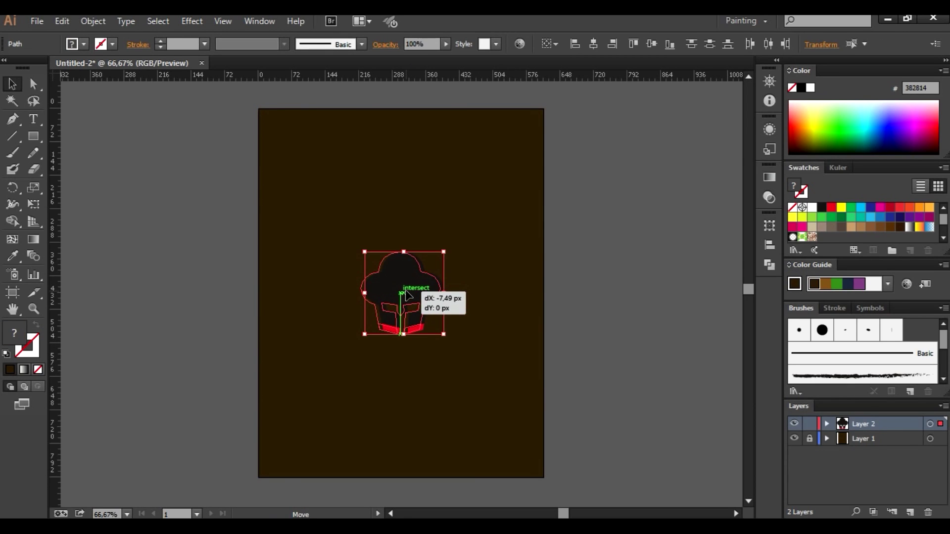
drag(409, 294, 402, 292)
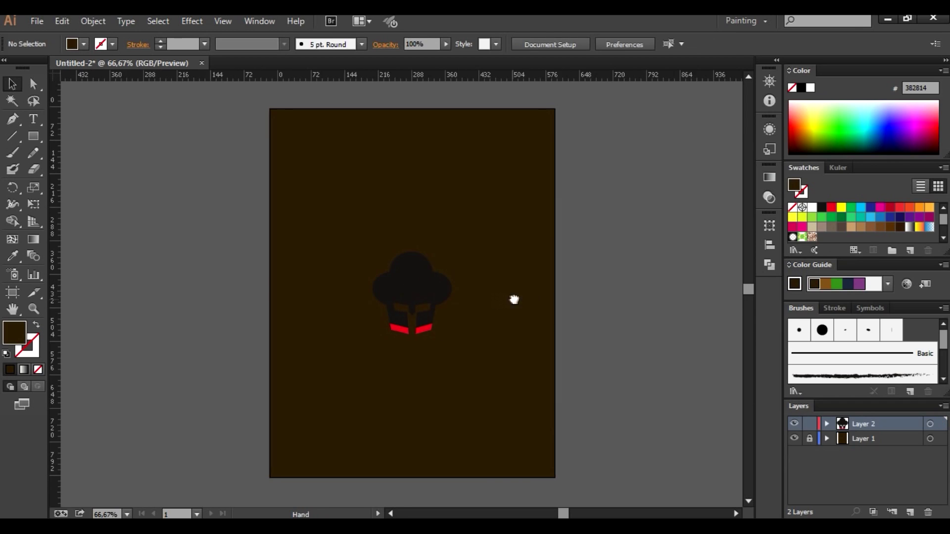
click(812, 208)
click(651, 231)
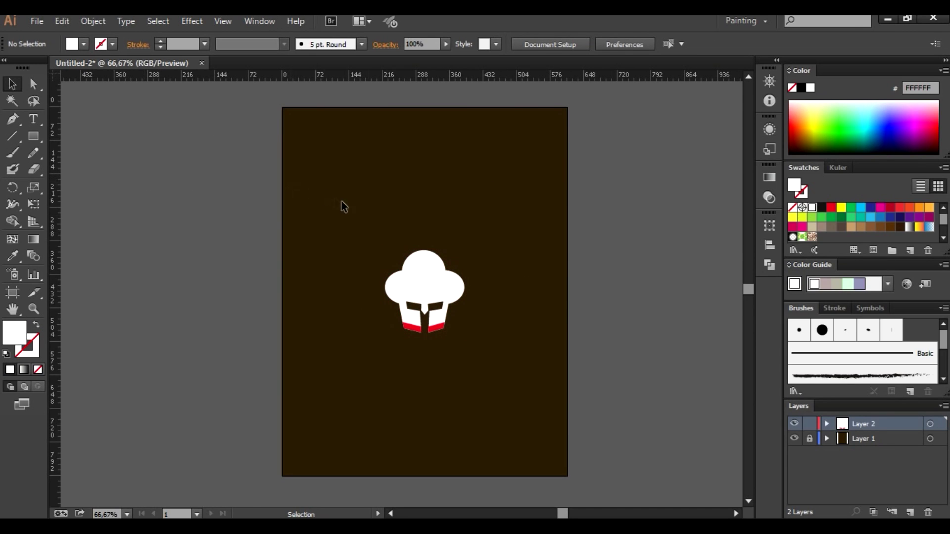
click(847, 444)
key(ctrl+plus)
key(ctrl+plus)
scroll(648, 408, right, 3)
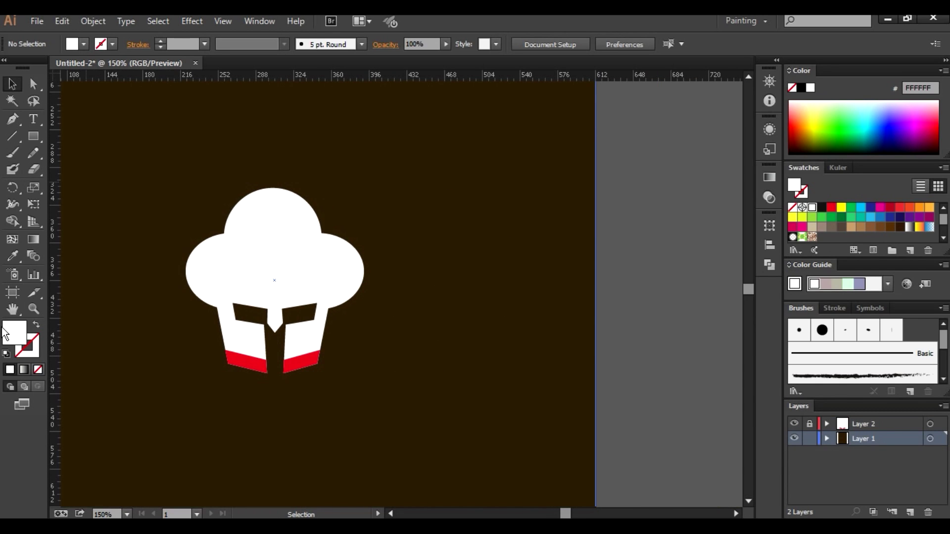
click(10, 120)
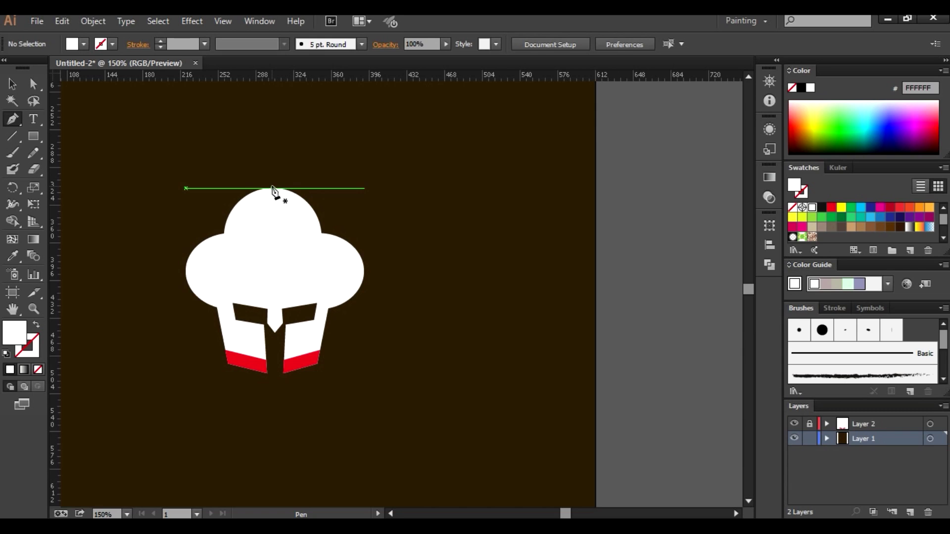
Draw a closed shadow polygon from the hat's top to the page's right edge and back.
click(272, 188)
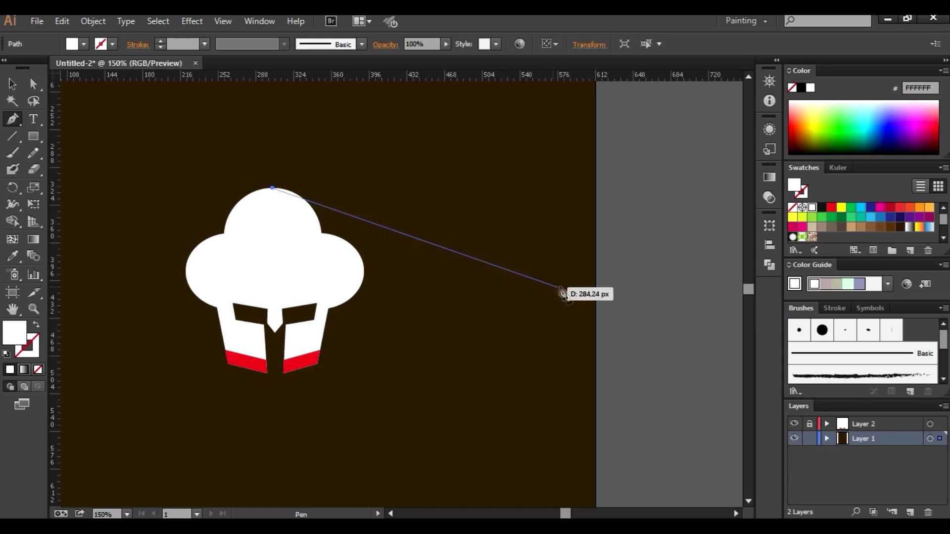
click(595, 234)
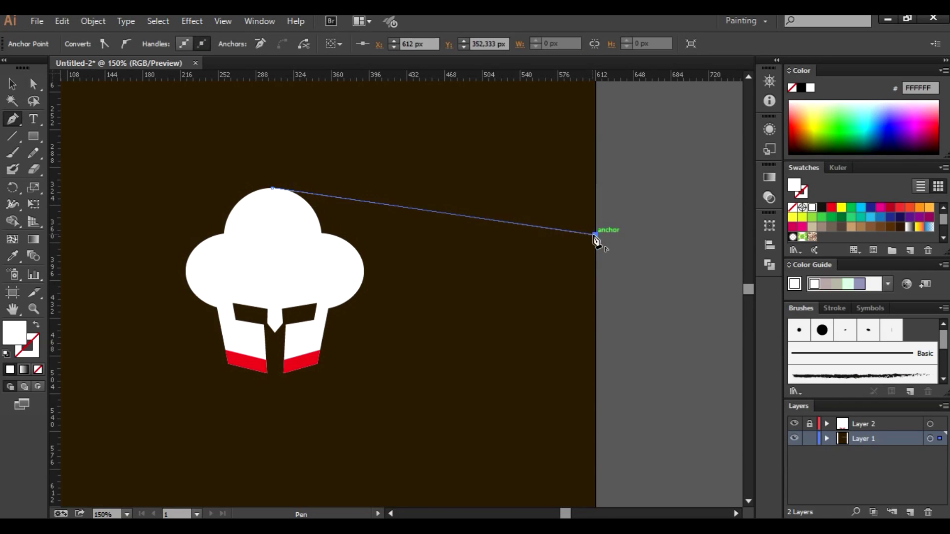
click(595, 435)
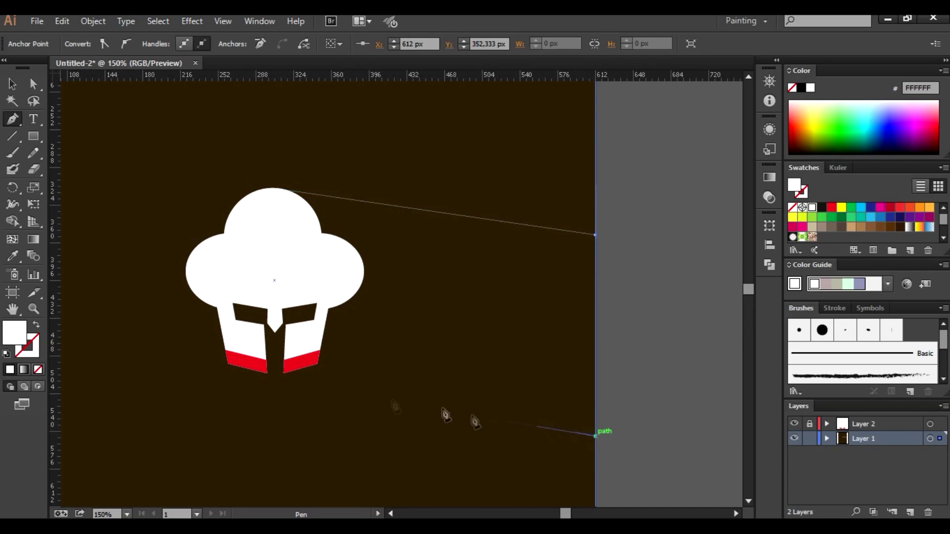
click(228, 366)
click(220, 281)
click(251, 233)
click(272, 188)
Fill the shadow with a darker brown, #23170A.
click(12, 256)
click(69, 317)
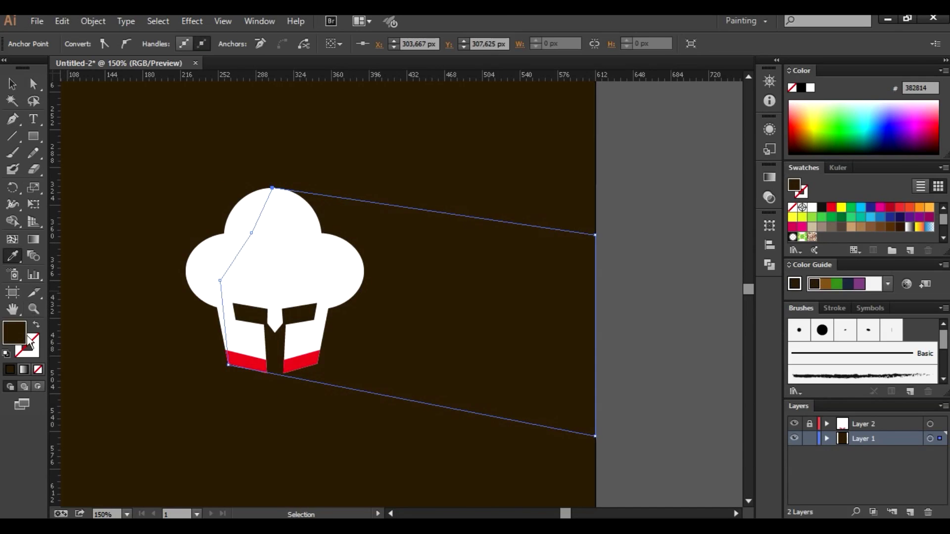
double_click(17, 333)
drag(399, 318, 416, 331)
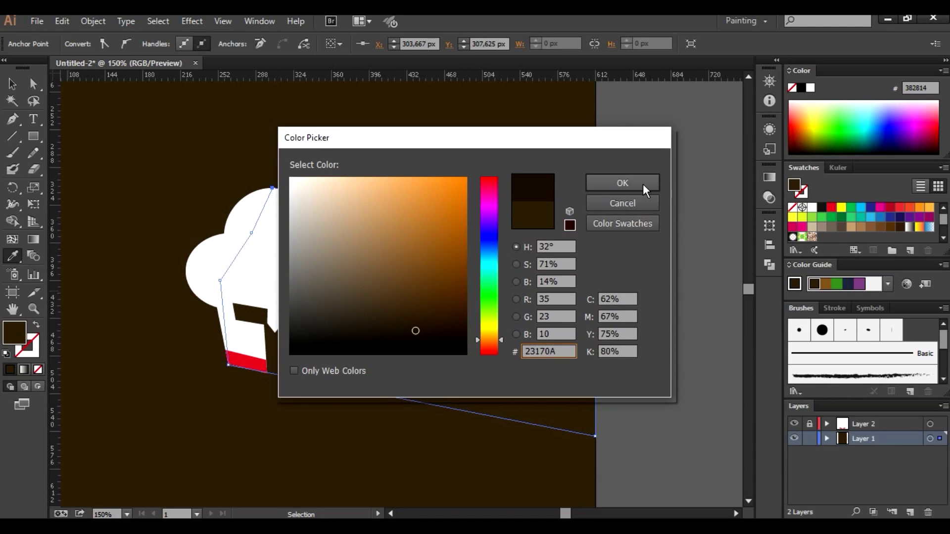
click(644, 188)
Select the background rectangle, then zoom out to view the whole page.
key(v)
click(171, 127)
key(ctrl+minus)
key(ctrl+minus)
key(ctrl+minus)
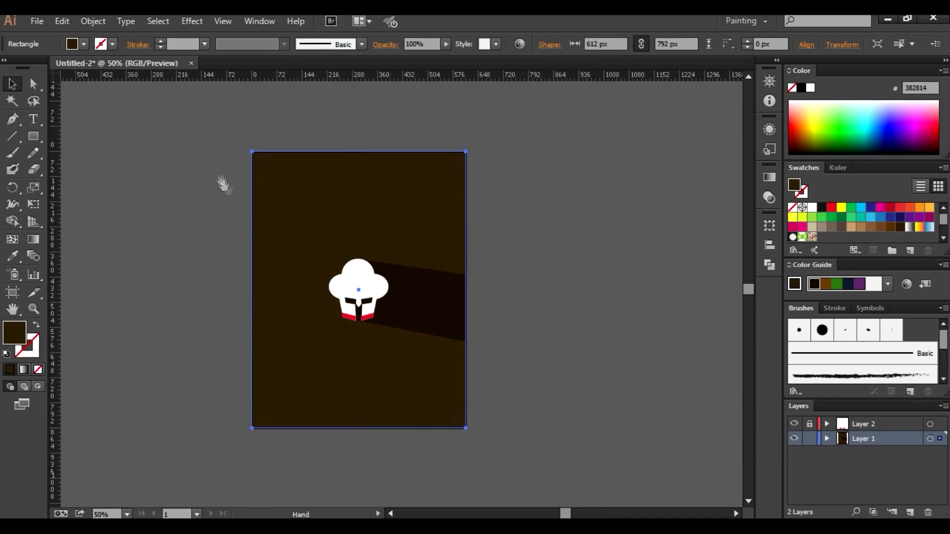
drag(186, 146, 235, 124)
click(619, 272)
key(ctrl+plus)
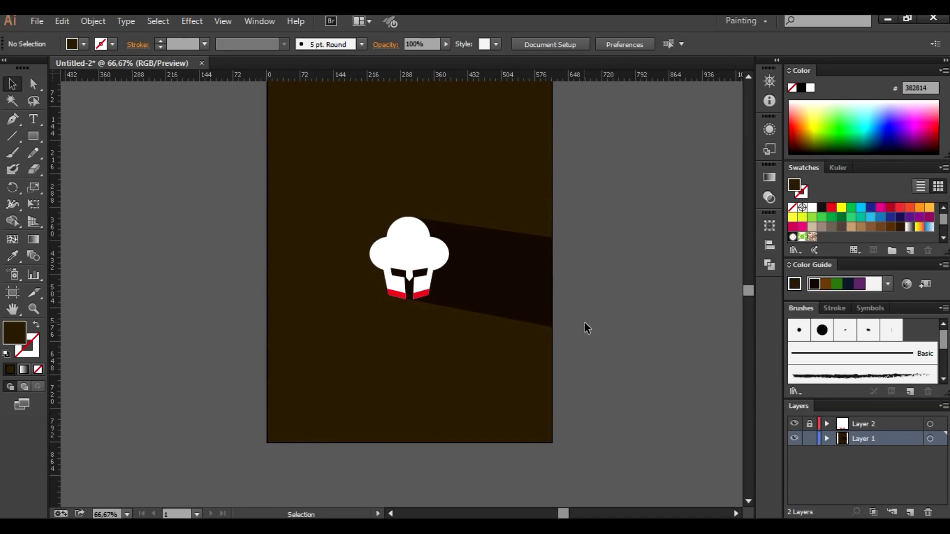
drag(581, 290, 601, 320)
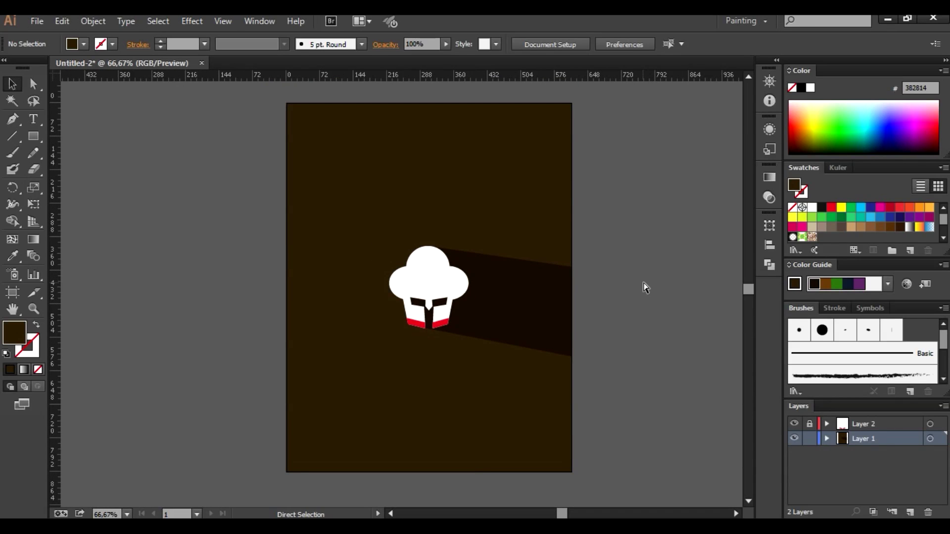